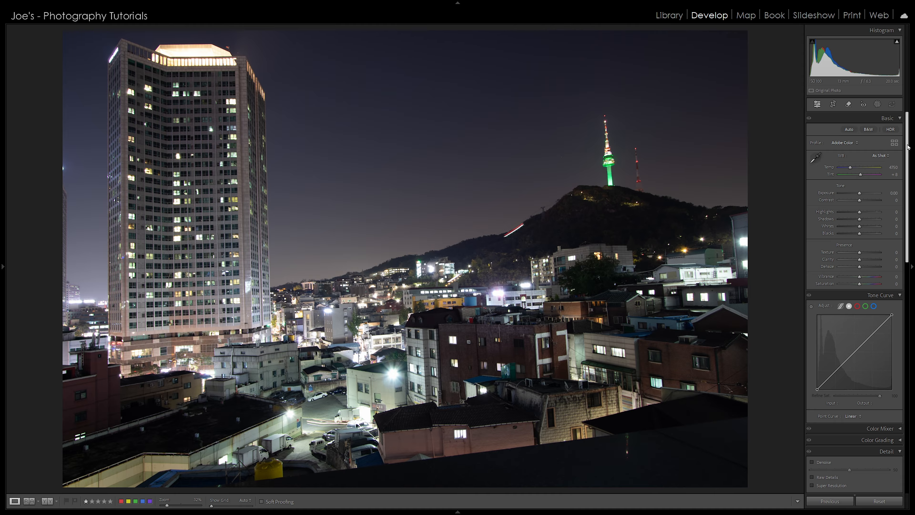
Enable chromatic aberration removal and lens profile corrections for the photo
scroll(910, 156, "down", 1)
scroll(909, 156, "down", 20)
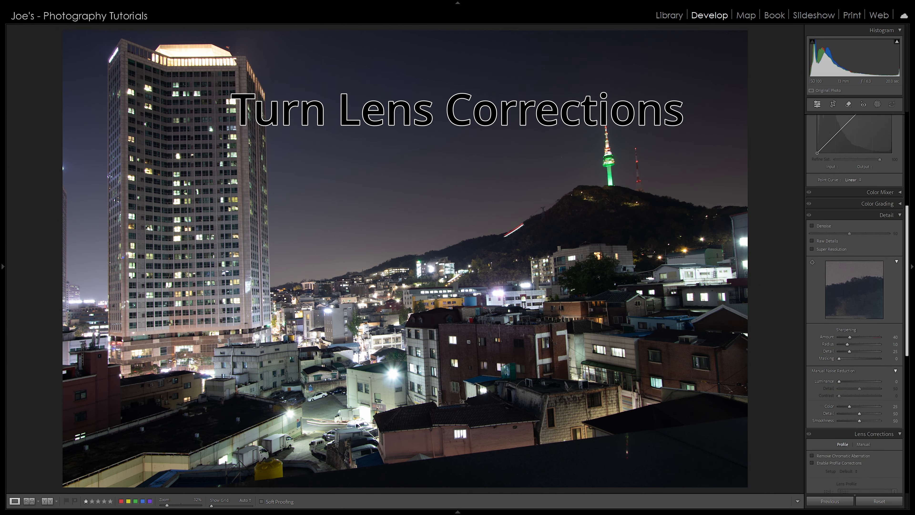
scroll(895, 323, "down", 6)
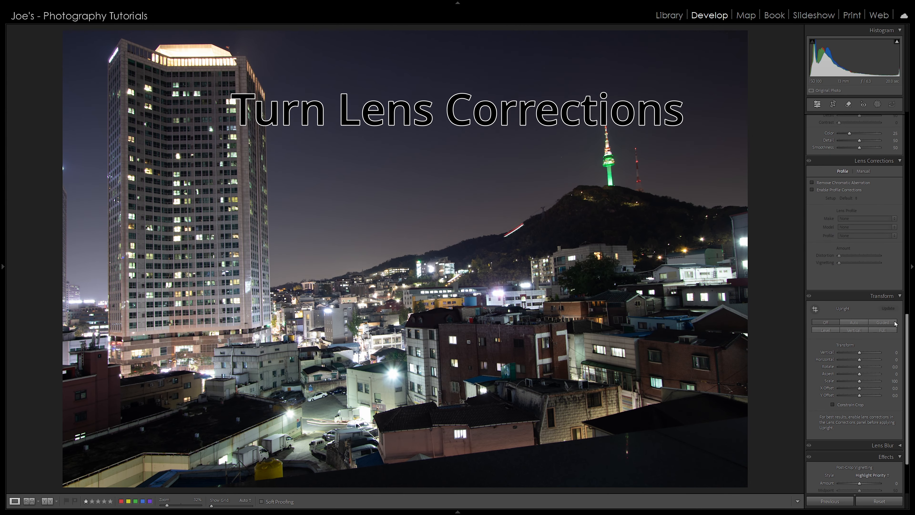
left_click(812, 182)
left_click(812, 190)
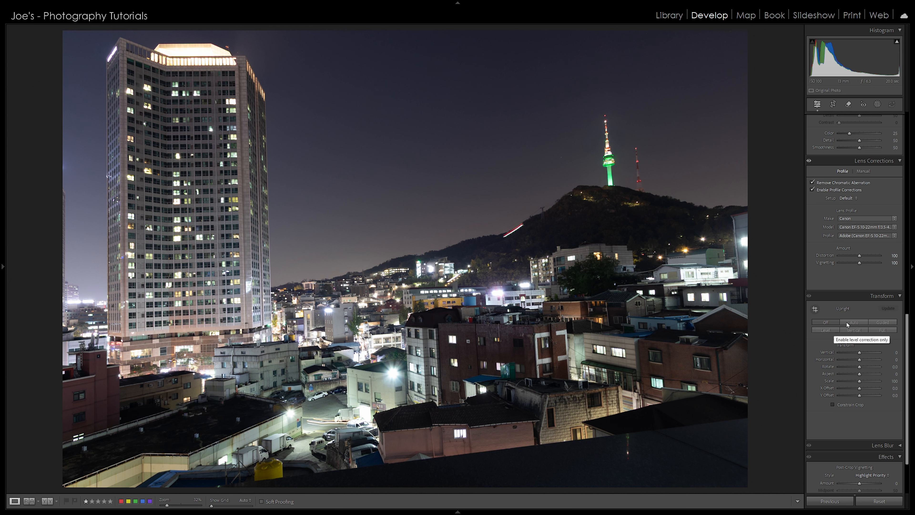
Straighten the buildings by setting the Transform values Vertical to -10 and Rotate to +2.8
left_click(856, 356)
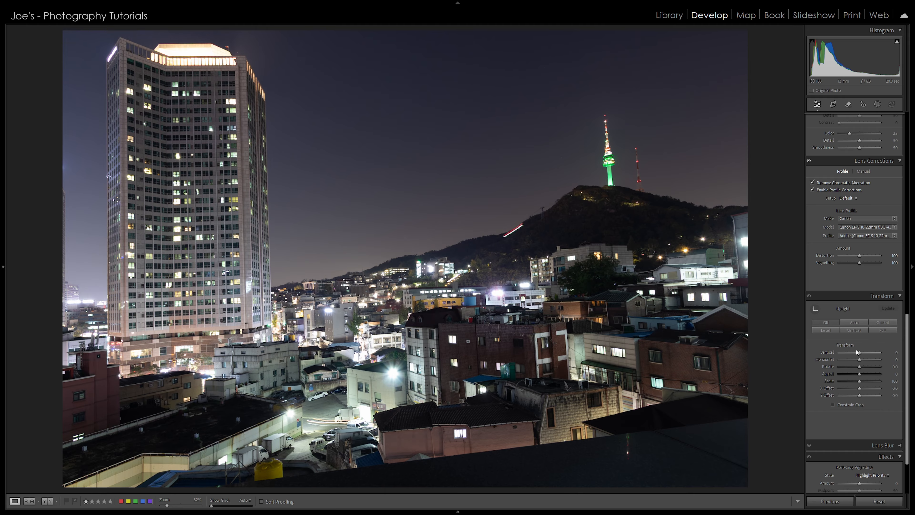
left_click_drag(859, 352, 858, 356)
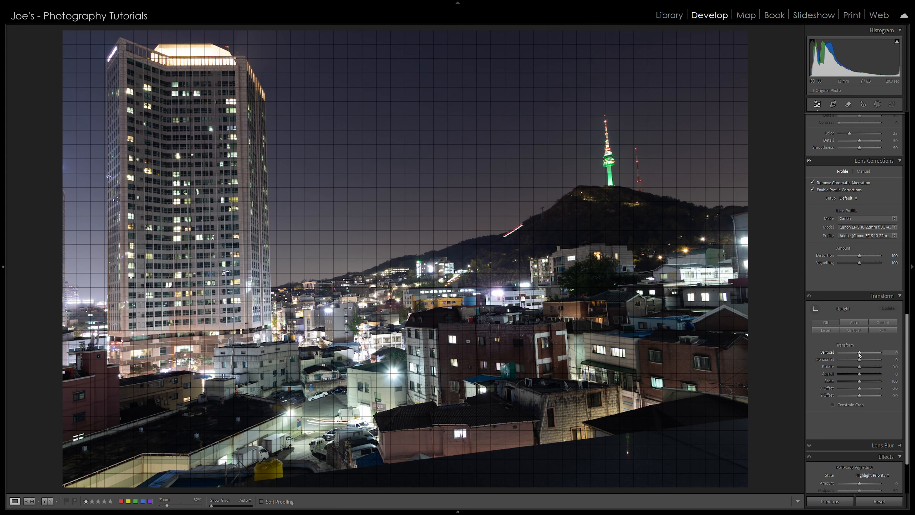
left_click_drag(859, 354, 890, 353)
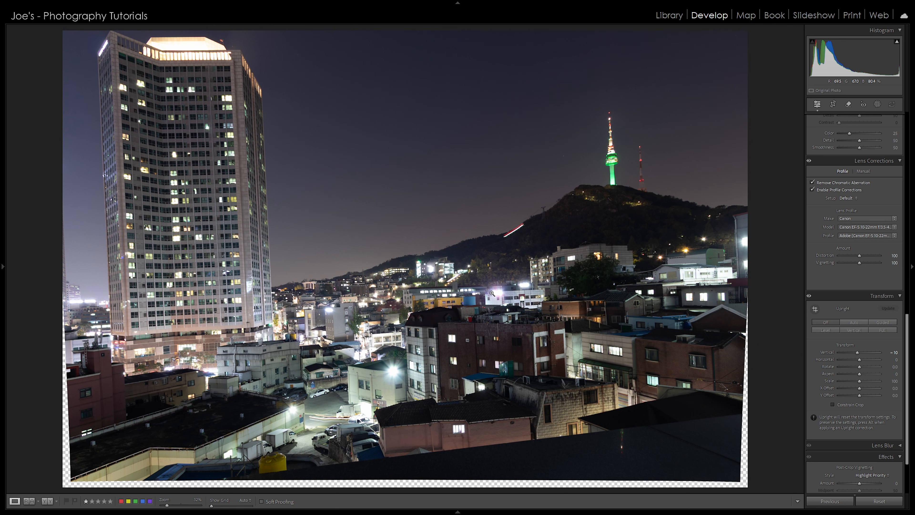
left_click(857, 367)
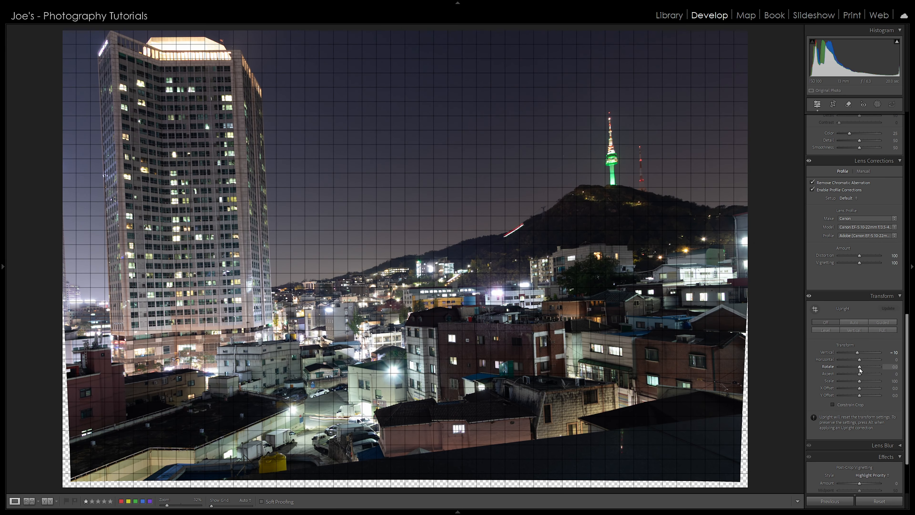
left_click_drag(859, 367, 858, 368)
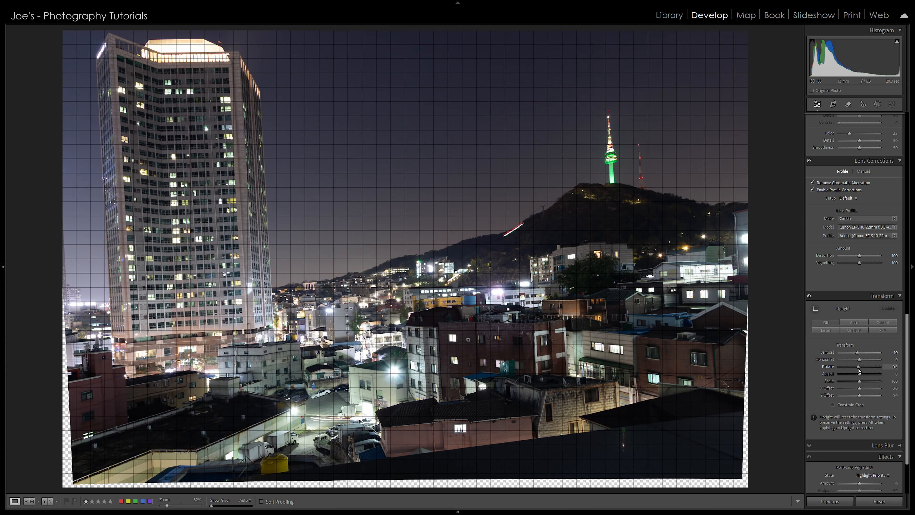
left_click_drag(859, 368, 865, 368)
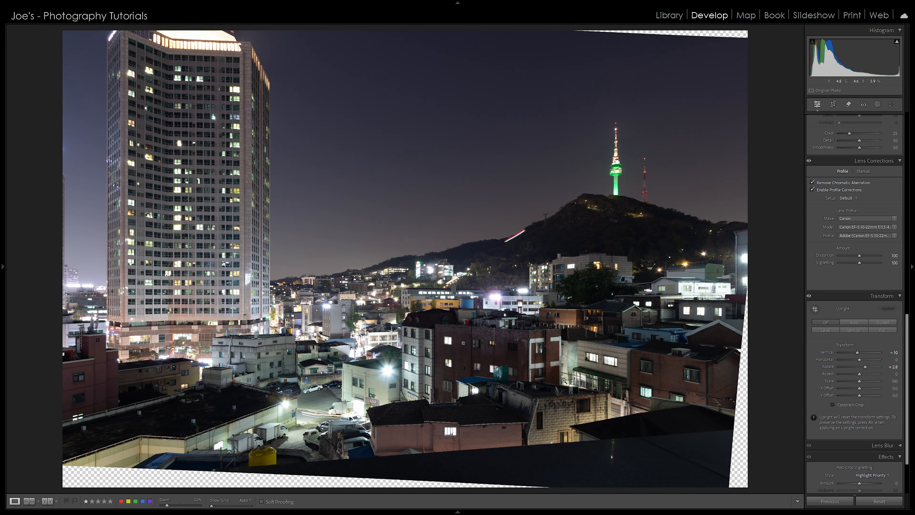
Crop the photo to 16 x 9, excluding the blank edges and keeping the top of the tall building in frame
left_click(833, 104)
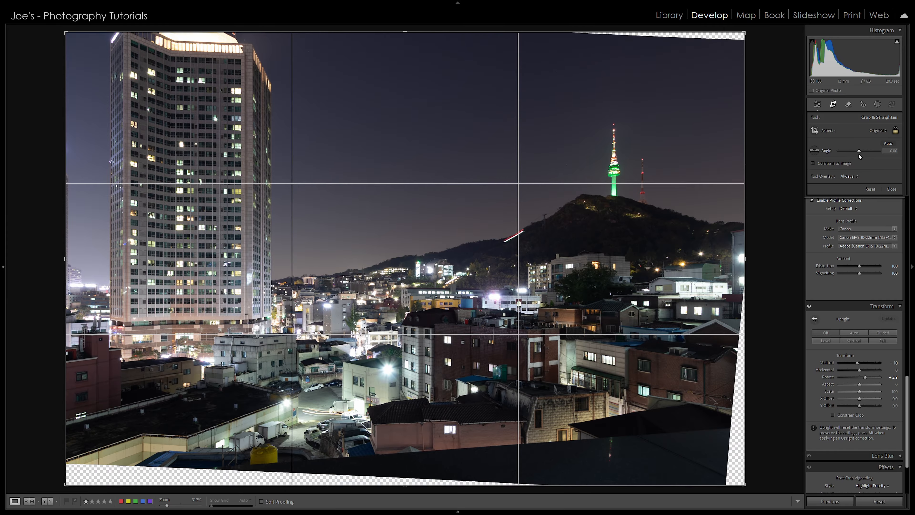
left_click(880, 131)
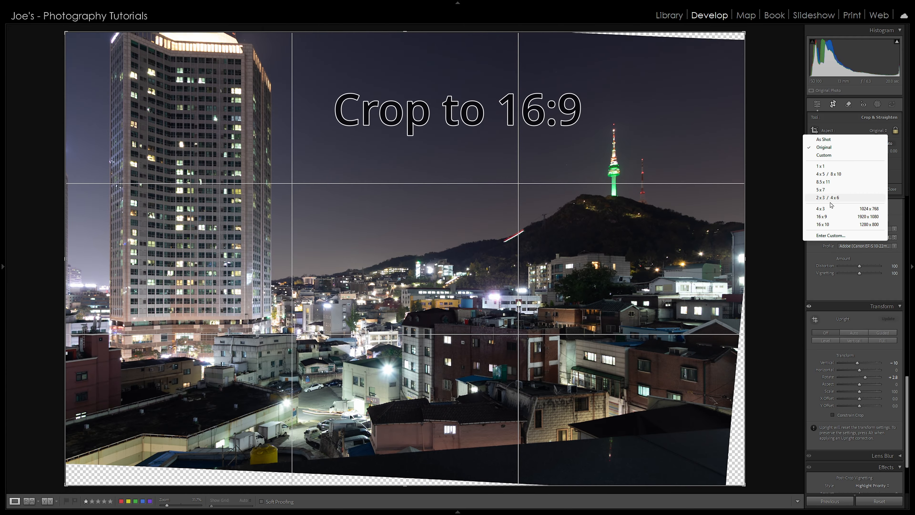
left_click(827, 219)
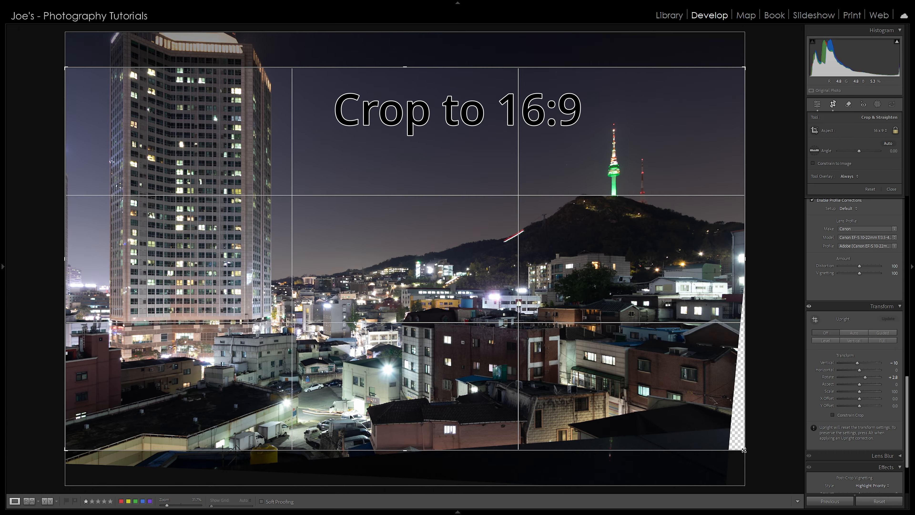
left_click_drag(743, 449, 732, 439)
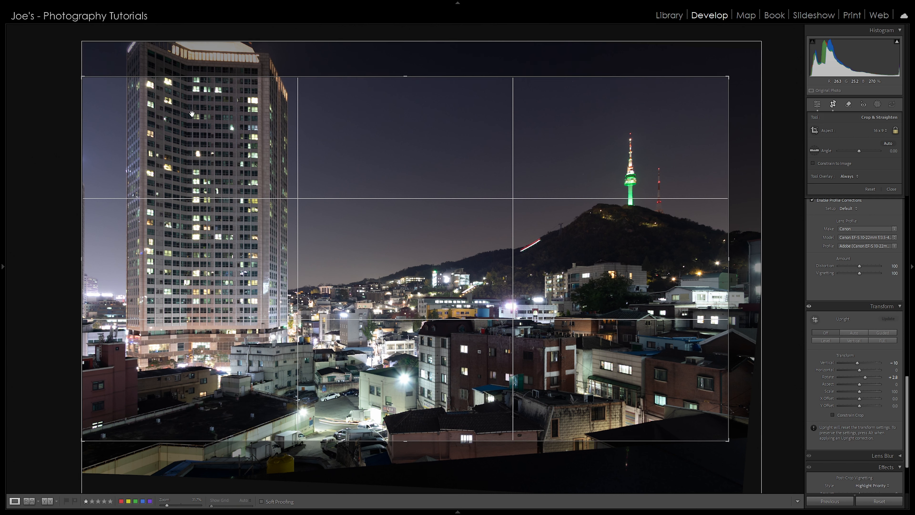
left_click_drag(192, 114, 204, 144)
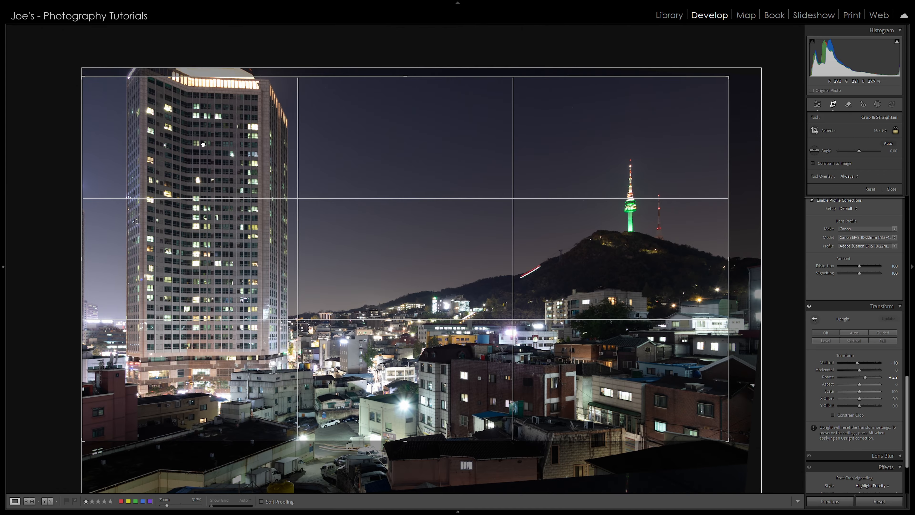
left_click_drag(203, 144, 204, 145)
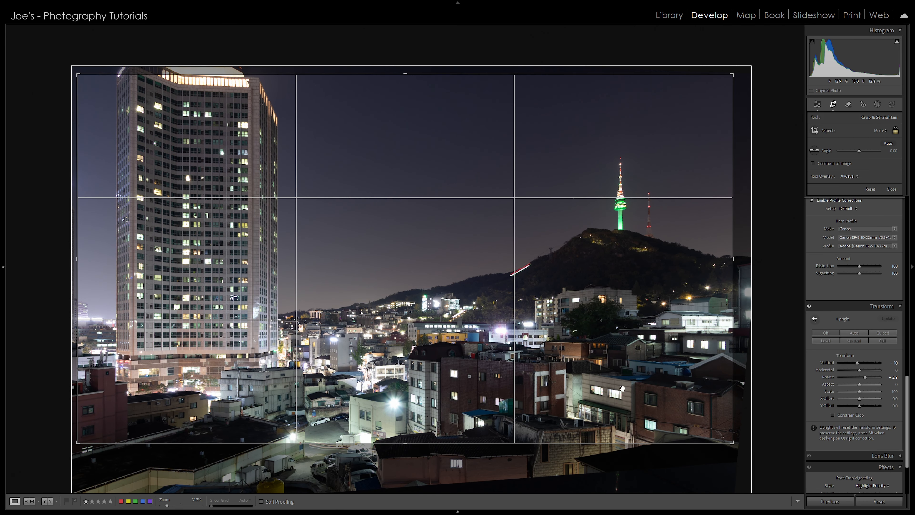
left_click(832, 105)
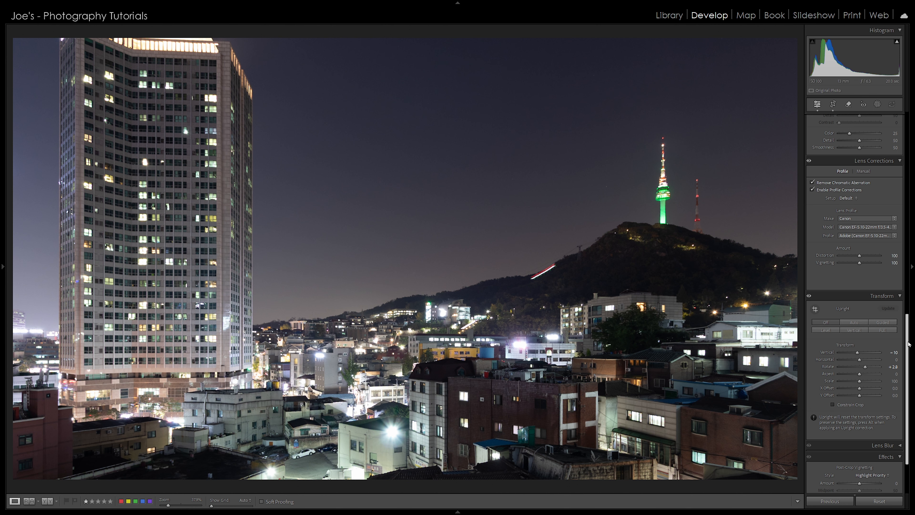
Enable Denoise at 50 and set the sharpening Masking to 40 using the mask preview
left_click_drag(908, 344, 907, 260)
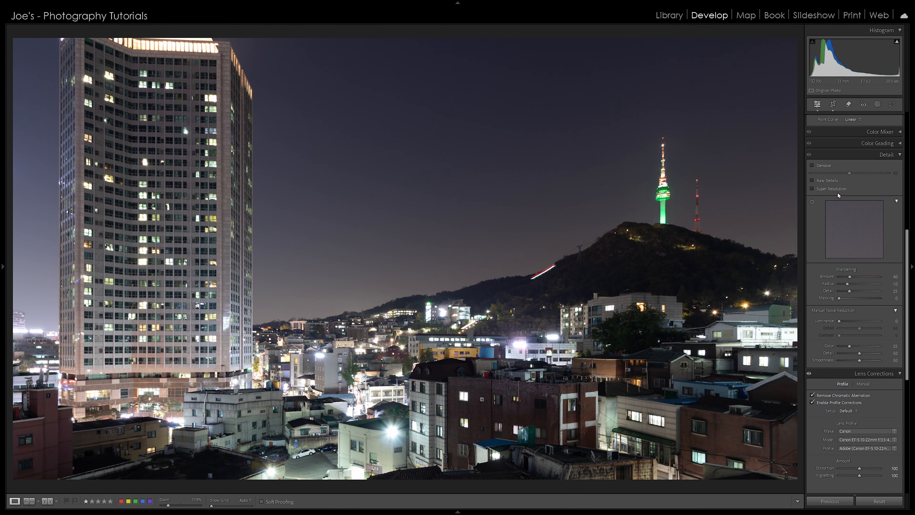
left_click(813, 167)
left_click(839, 299, "alt")
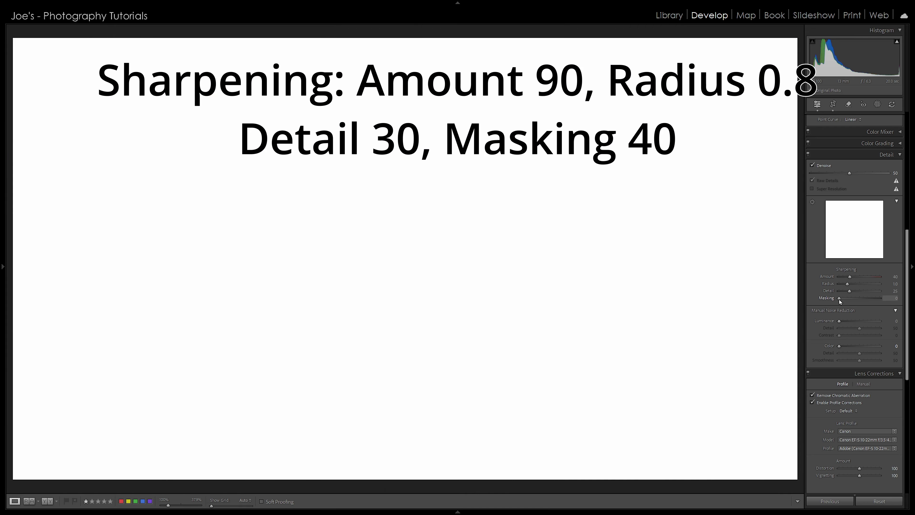
left_click_drag(839, 298, 843, 299)
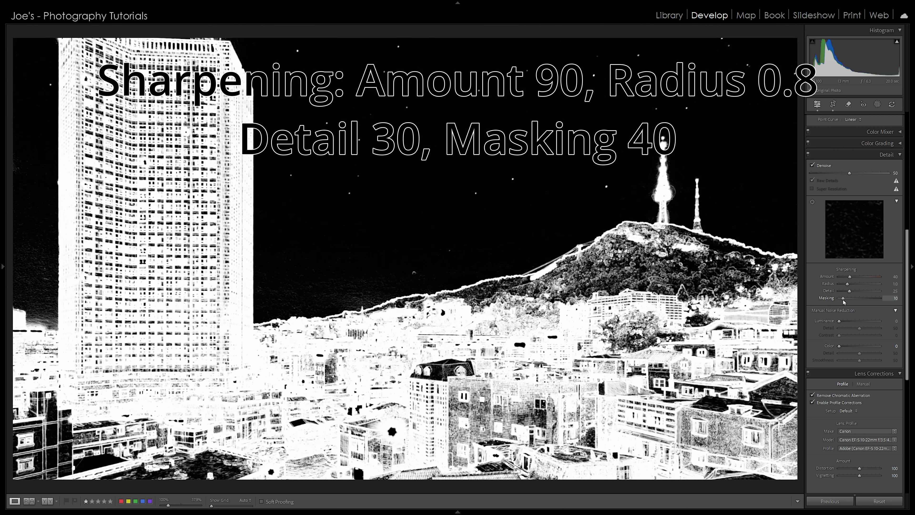
left_click_drag(843, 300, 857, 307)
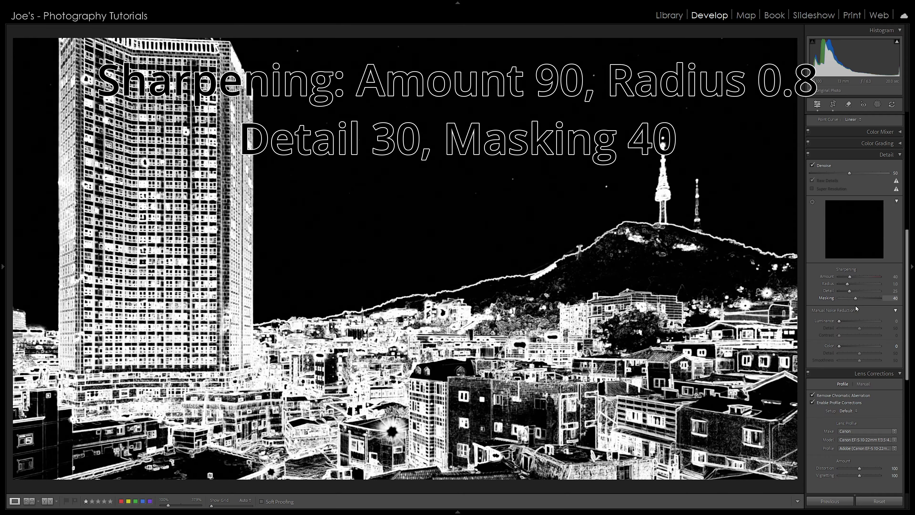
left_click_drag(856, 306, 855, 306)
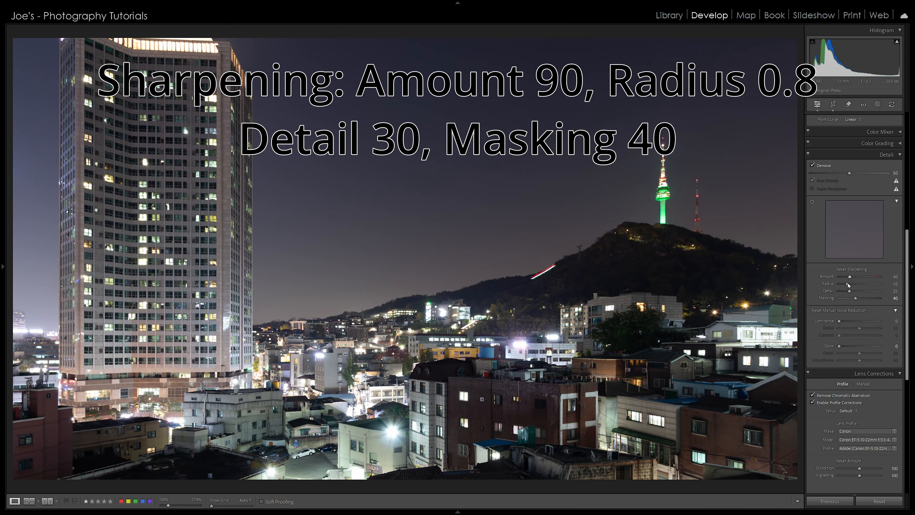
Set the sharpening Amount to 90, Radius to 0.8 and Detail to 30, and check the photo up close
left_click_drag(850, 278, 852, 278)
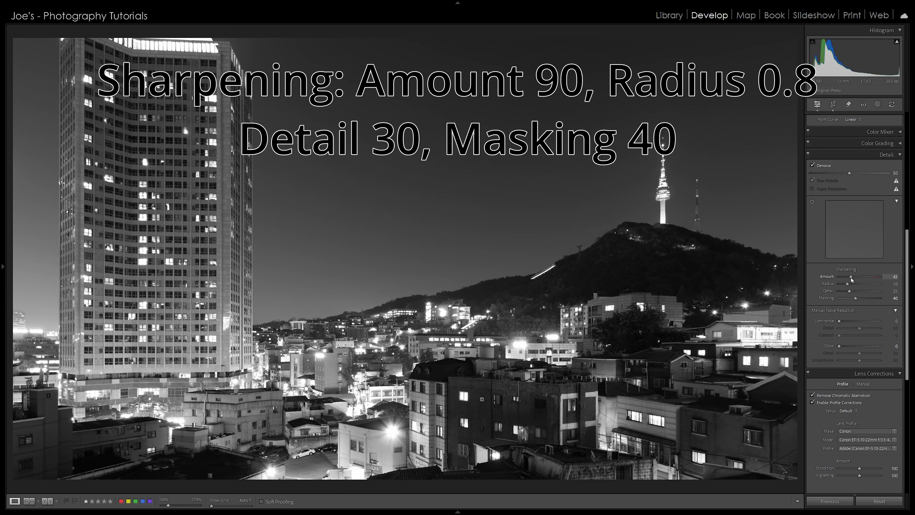
left_click_drag(852, 279, 863, 284)
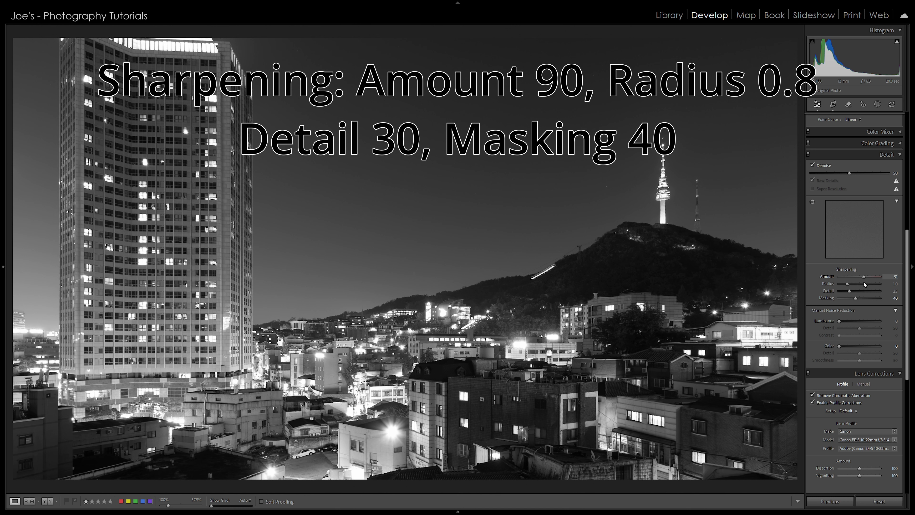
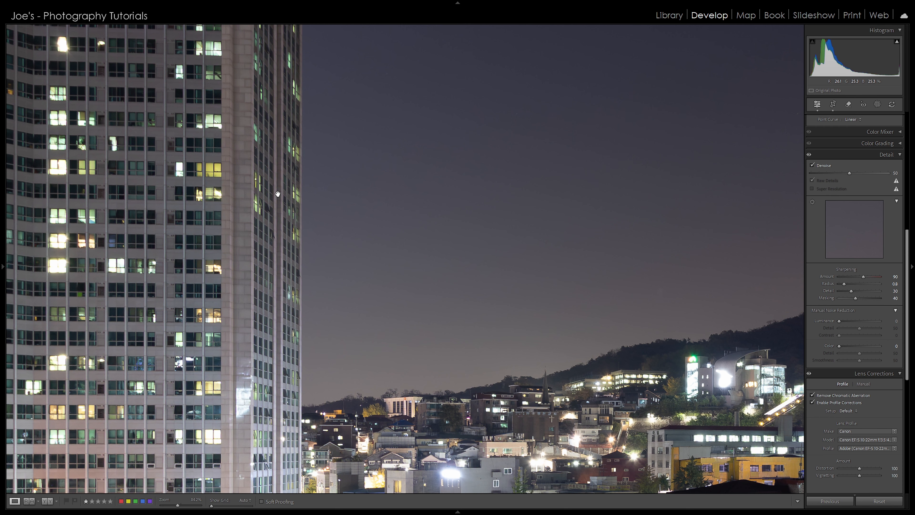
left_click(277, 194)
left_click(425, 404)
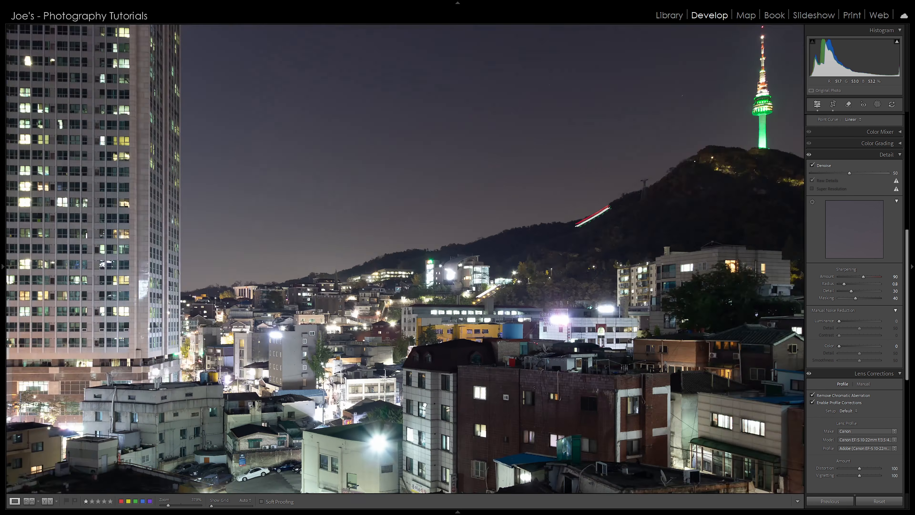
left_click(421, 278)
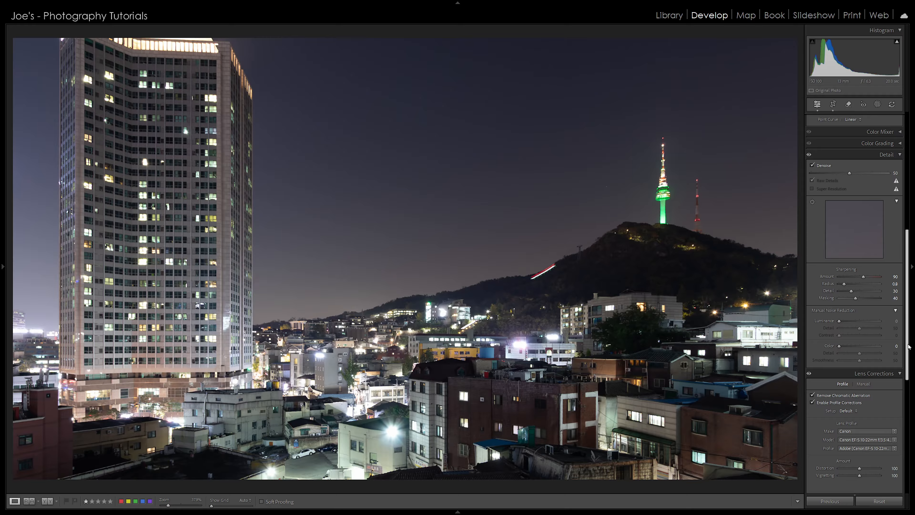
Convert the photo to black and white and set Highlights to -70
left_click_drag(908, 346, 909, 320)
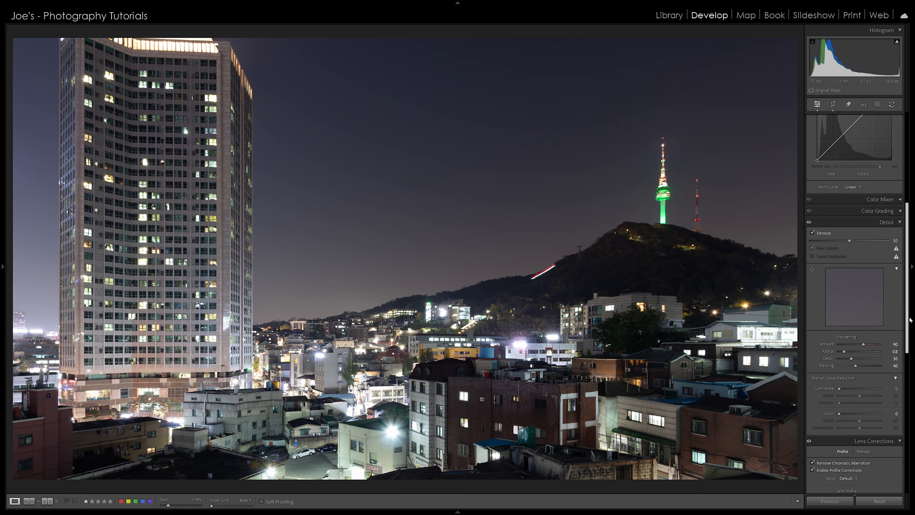
left_click_drag(909, 320, 903, 220)
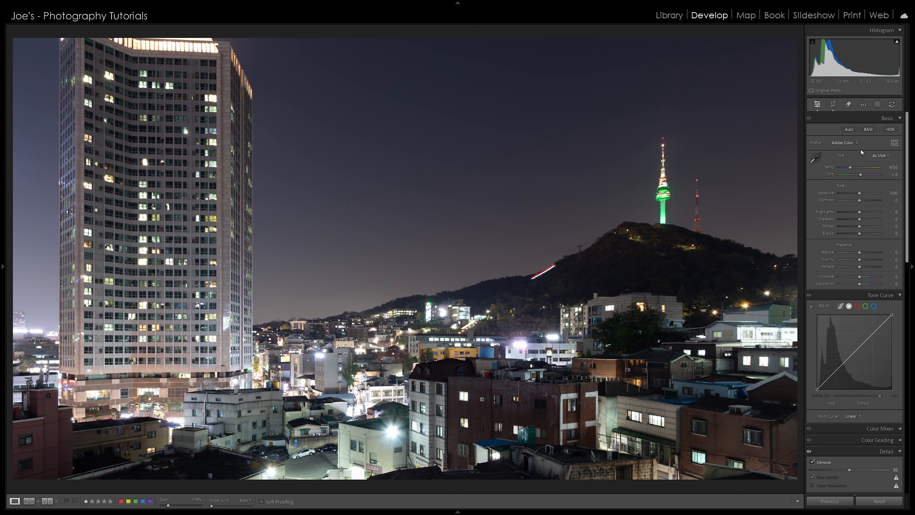
left_click(871, 129)
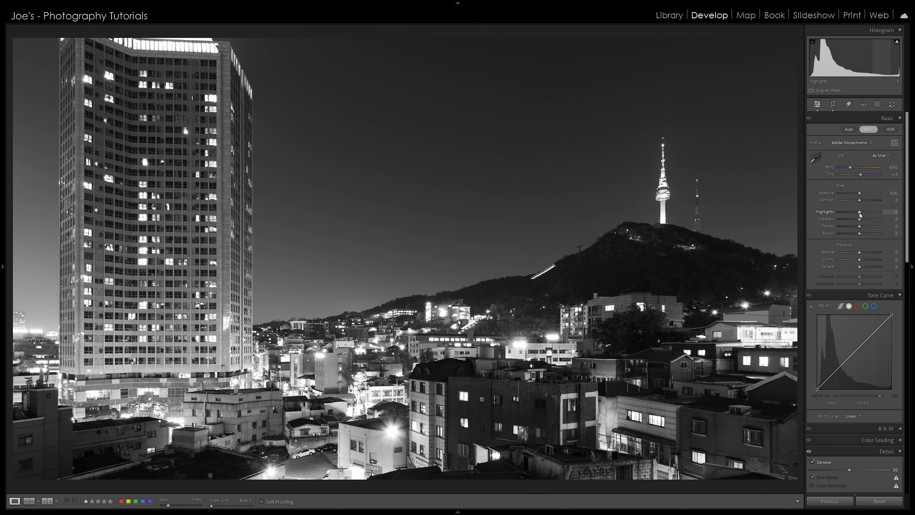
left_click_drag(859, 212, 848, 213)
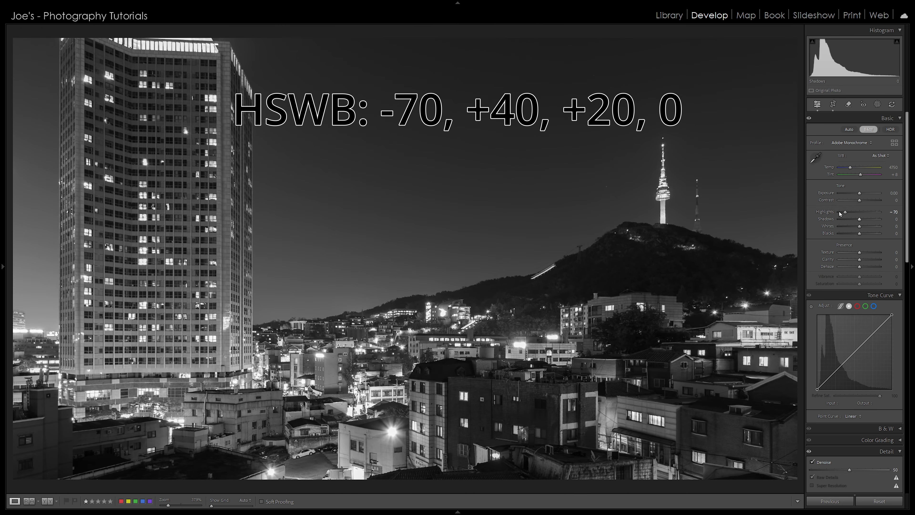
Compare the photo repeatedly with and without the Basic adjustments to judge the Highlights change
left_click(810, 118)
left_click(809, 118)
left_click(809, 118)
left_click(809, 118)
left_click(809, 118)
left_click(809, 119)
left_click(809, 118)
left_click(809, 118)
Set Shadows to +40 and Whites to +20, and compare the photo with the Basic adjustments switched off
left_click_drag(860, 221, 865, 221)
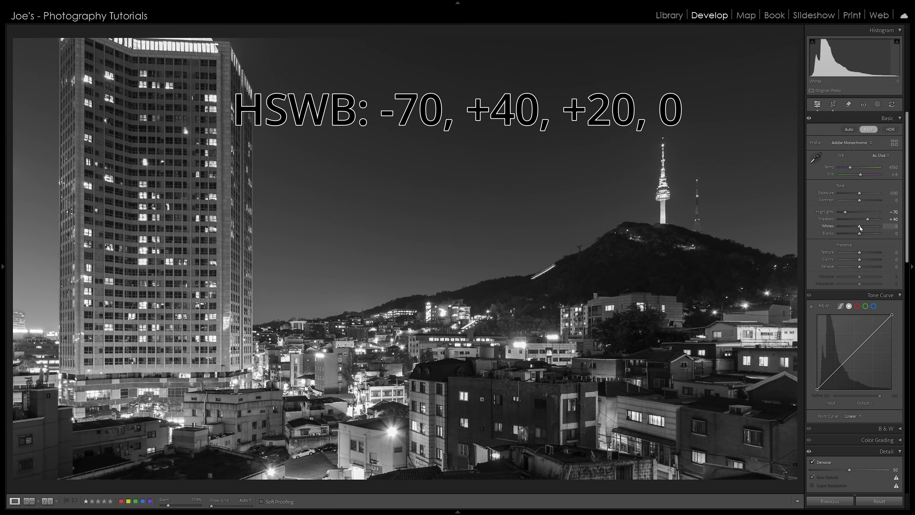
left_click_drag(860, 226, 893, 228)
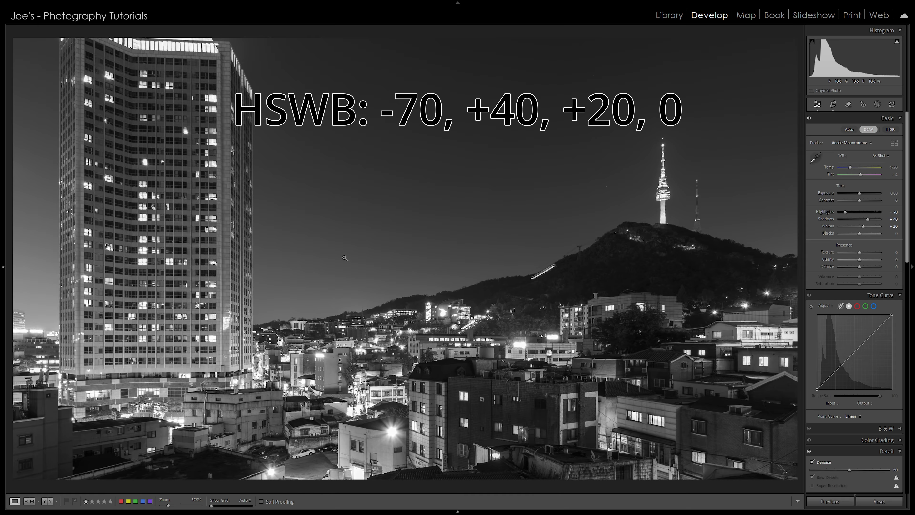
left_click(809, 119)
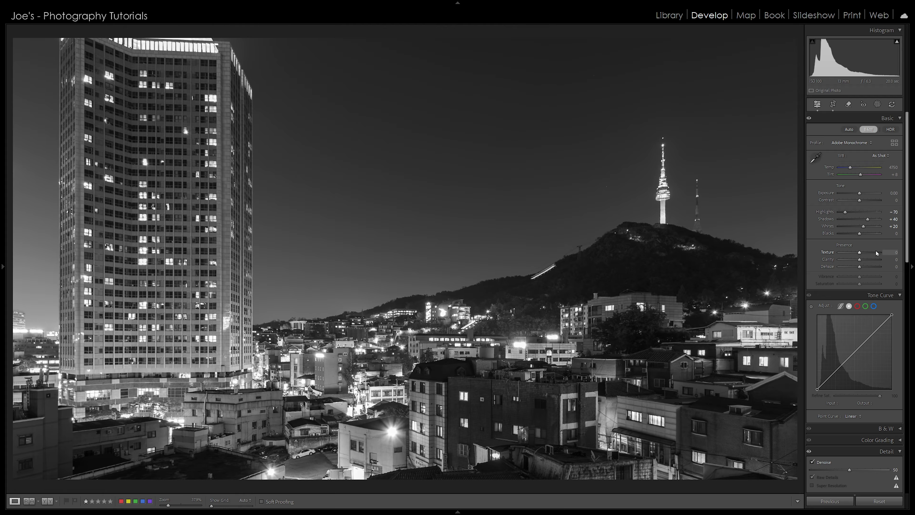
Set Texture to +40 and Clarity to +30 in the Basic adjustments
mouse_move(875, 252)
left_mouse_down()
mouse_move(884, 252)
mouse_move(868, 252)
left_mouse_up()
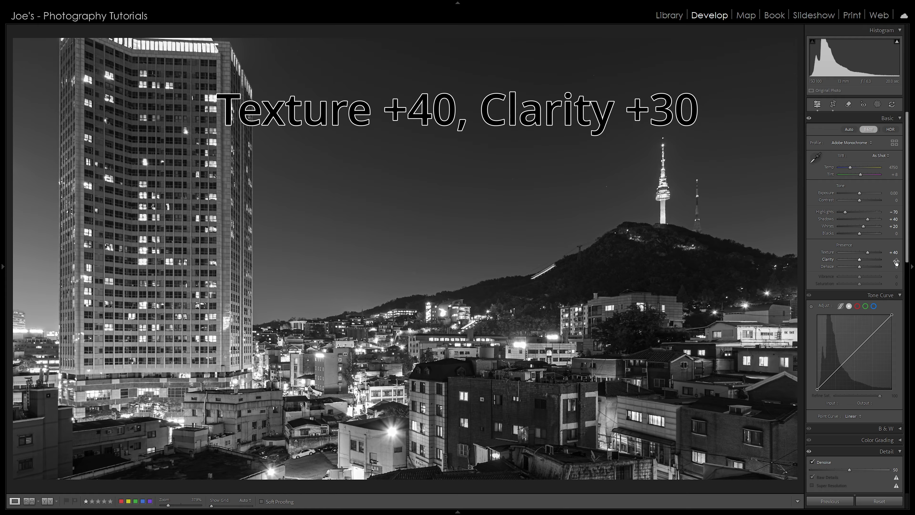
key("Up")
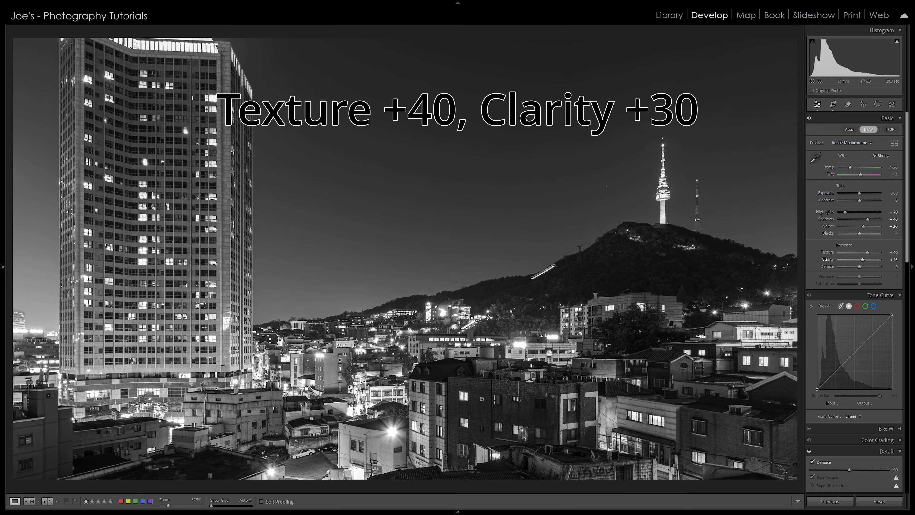
key("Up")
key("Up")
key("Up")
key("Up")
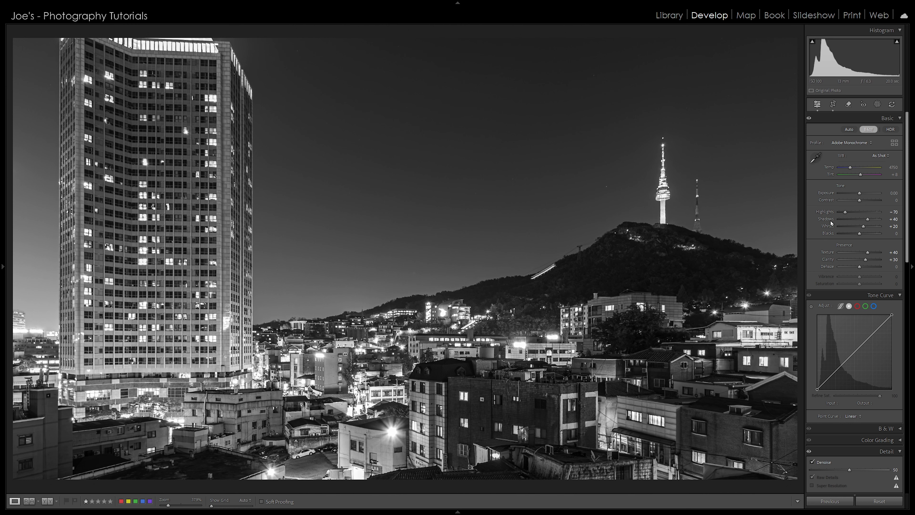
Compare the photo repeatedly with and without the Basic adjustments, both in full view and close up on the lower rooftops
left_click(809, 119)
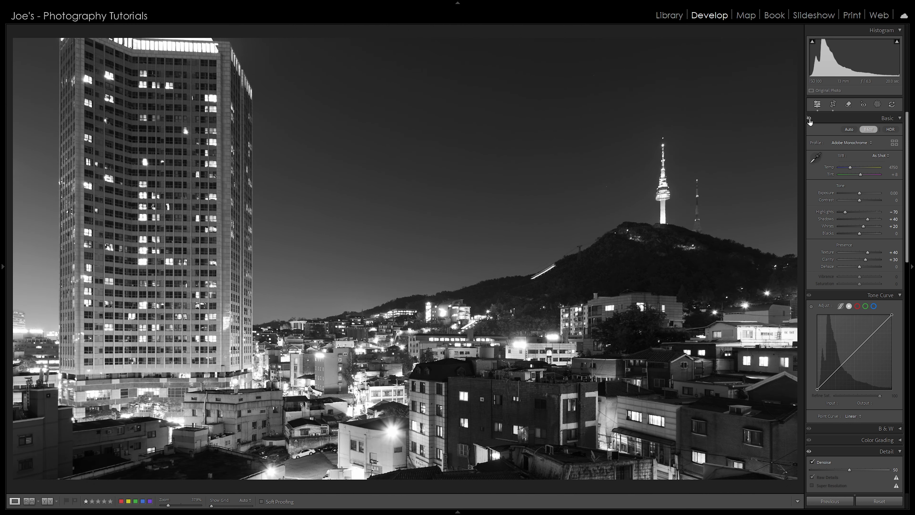
left_click(809, 119)
left_click(809, 119)
left_click(809, 119)
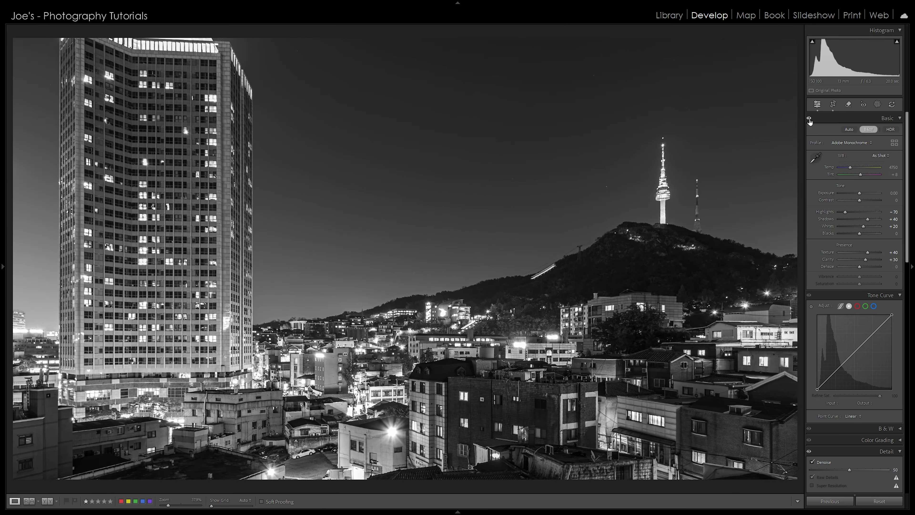
left_click(809, 119)
left_click(809, 119)
left_click(809, 119)
left_click(809, 119)
left_click(310, 450)
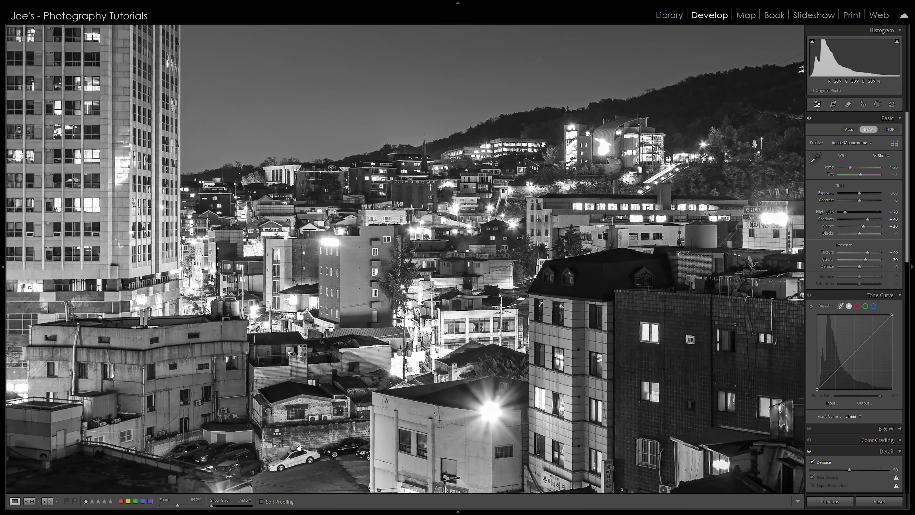
left_click(809, 119)
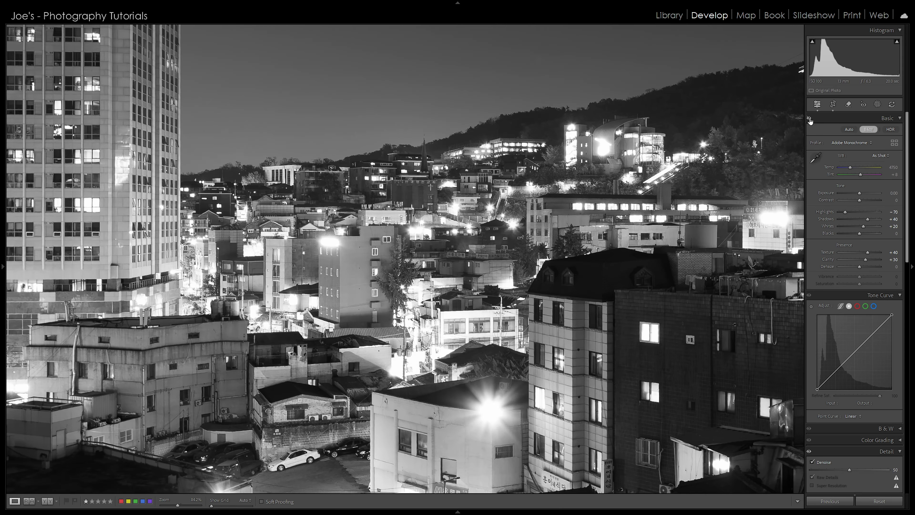
left_click(809, 119)
left_click(809, 119)
left_click(809, 120)
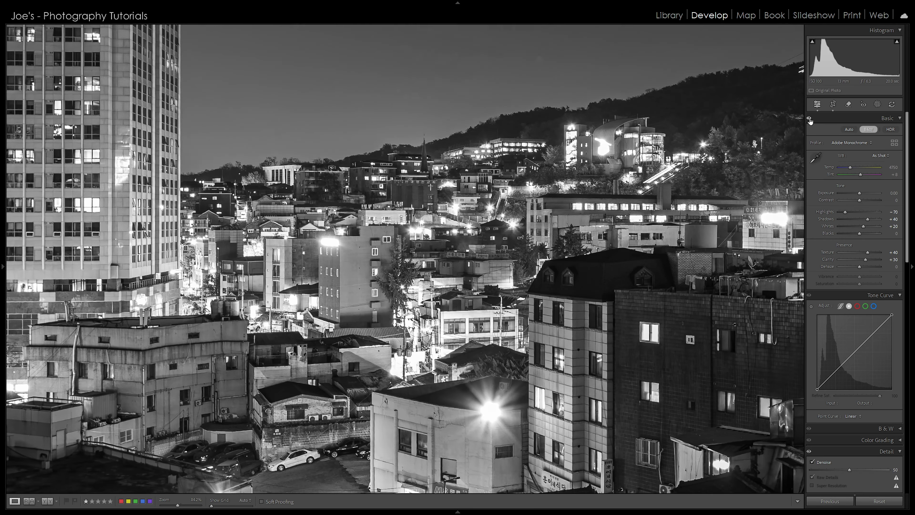
left_click(339, 388)
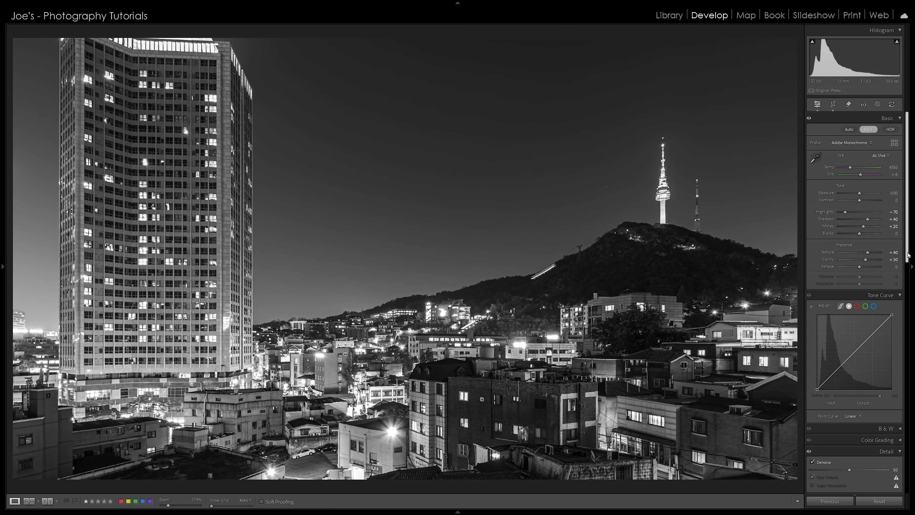
Raise the black end point of the white tone curve to an output of about 25 at input 0
scroll(904, 274, "down", 5)
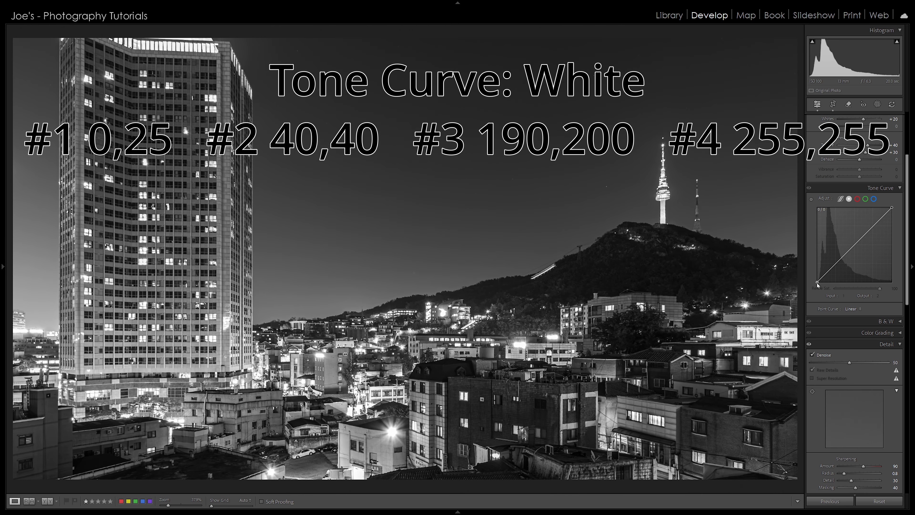
left_click_drag(816, 282, 816, 280)
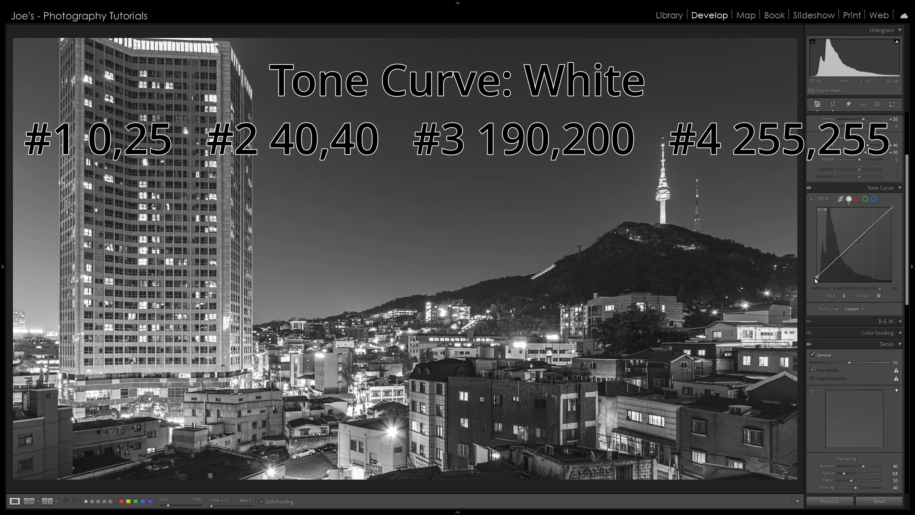
left_click(877, 296)
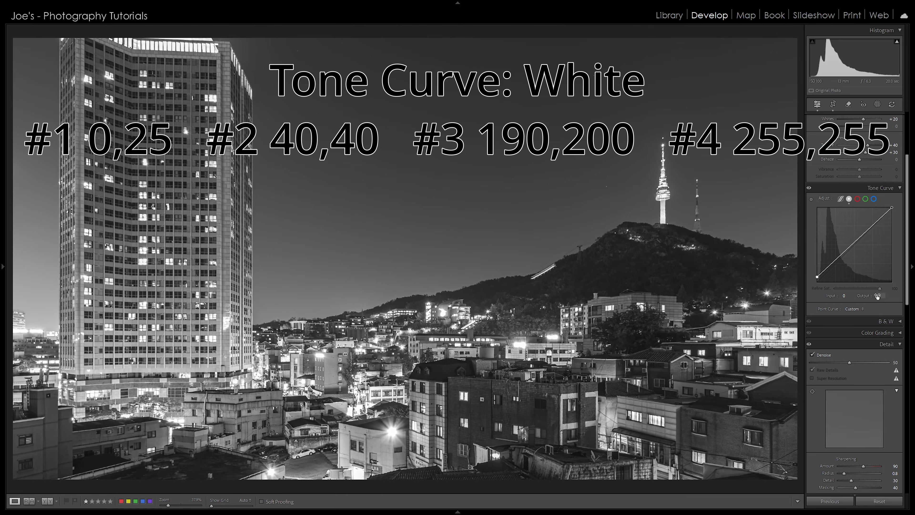
type("27")
key("Return")
left_click_drag(817, 274, 817, 275)
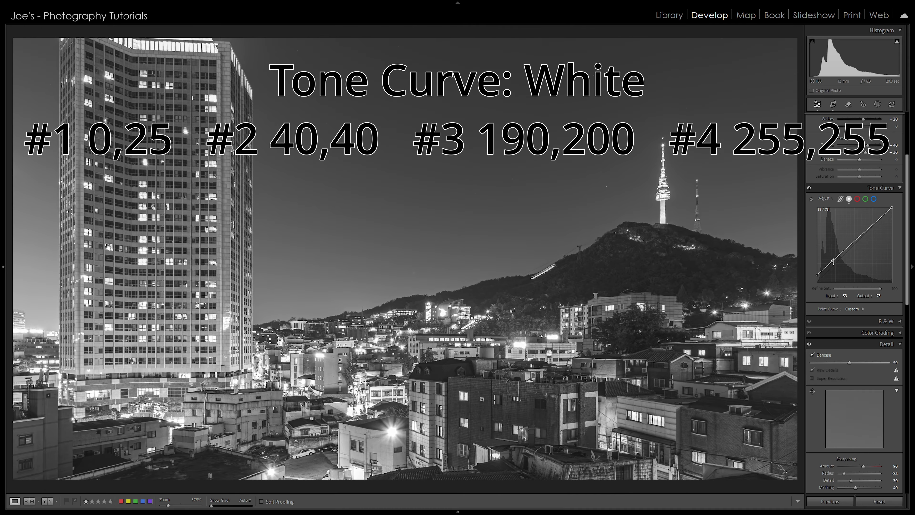
Add a second point in the shadows of the white tone curve at input 40, output 40
left_click_drag(833, 261, 837, 271)
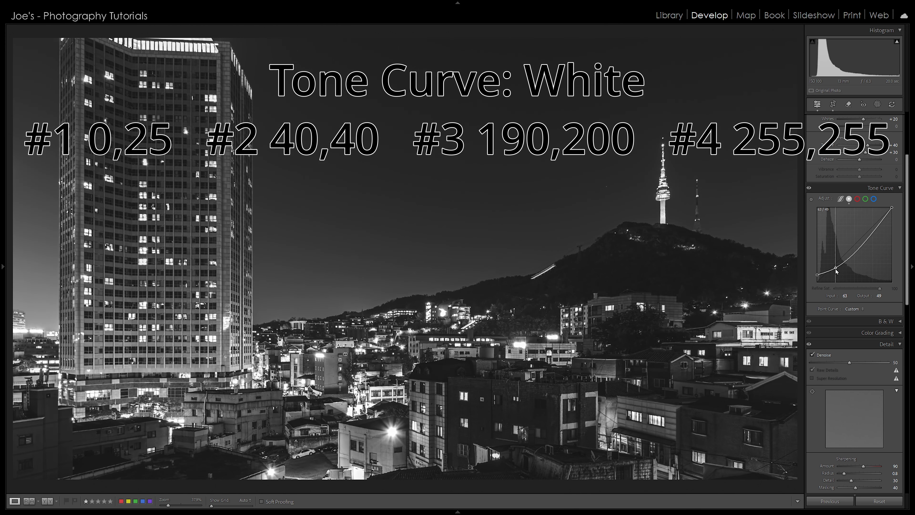
left_click(845, 295)
type("50")
key("Return")
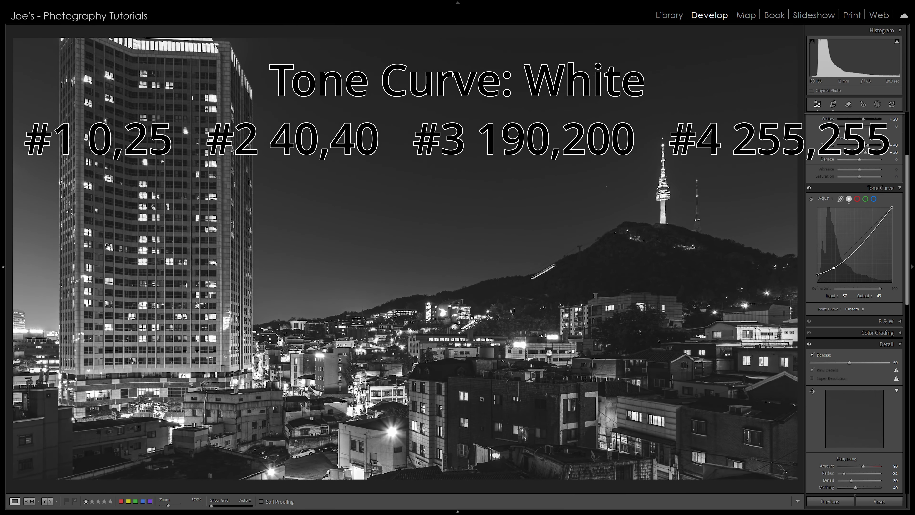
left_click_drag(845, 296, 877, 296)
Add a third point in the highlights of the white tone curve at input 190, output 201
left_click(867, 238)
left_click_drag(845, 298, 851, 298)
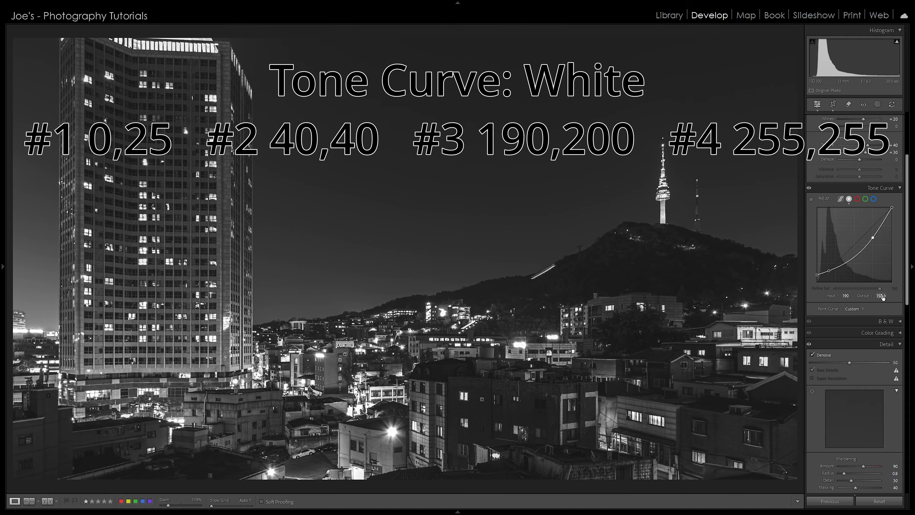
left_click_drag(882, 296, 888, 296)
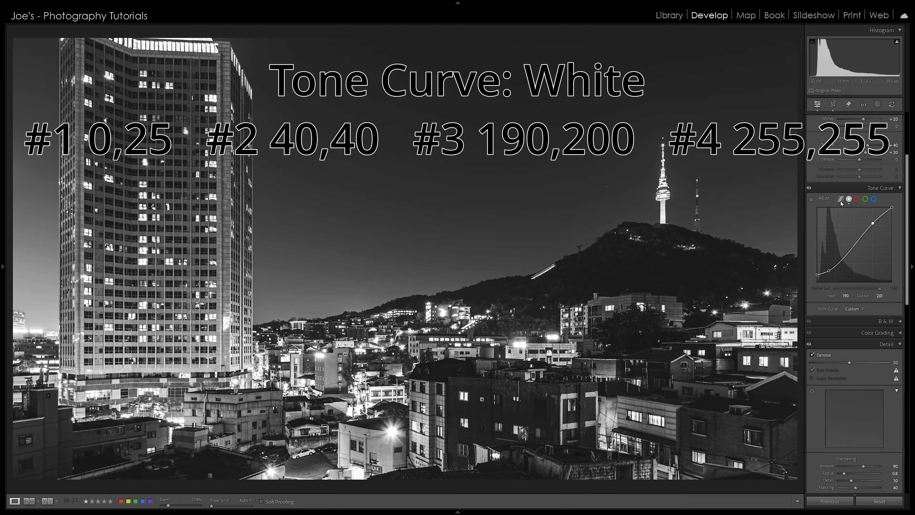
Compare the photo repeatedly with and without the tone curve to judge the contrast change
left_click(809, 189)
left_click(809, 189)
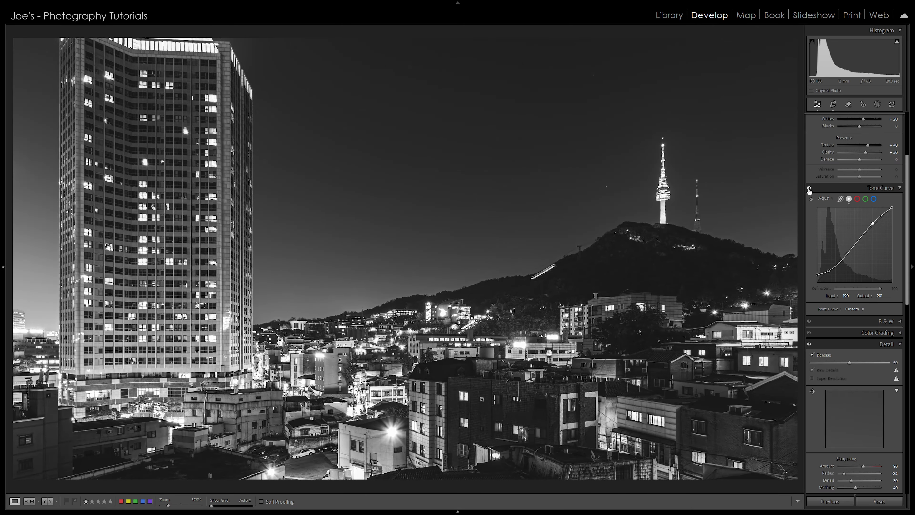
left_click(809, 189)
left_click(809, 189)
left_click(809, 189)
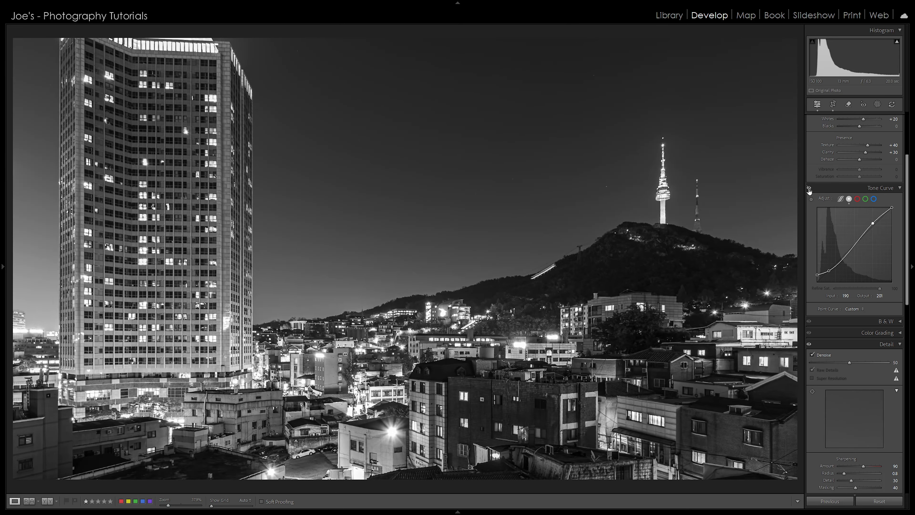
left_click(809, 189)
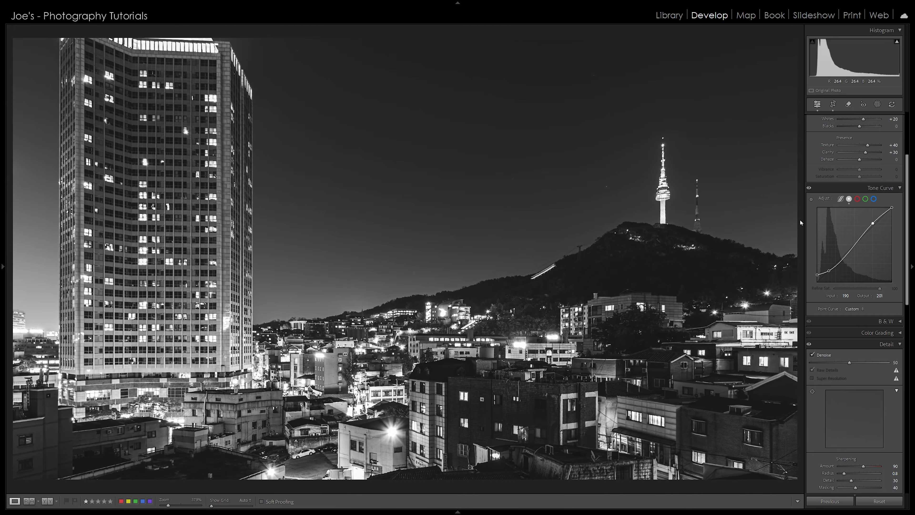
left_click(808, 189)
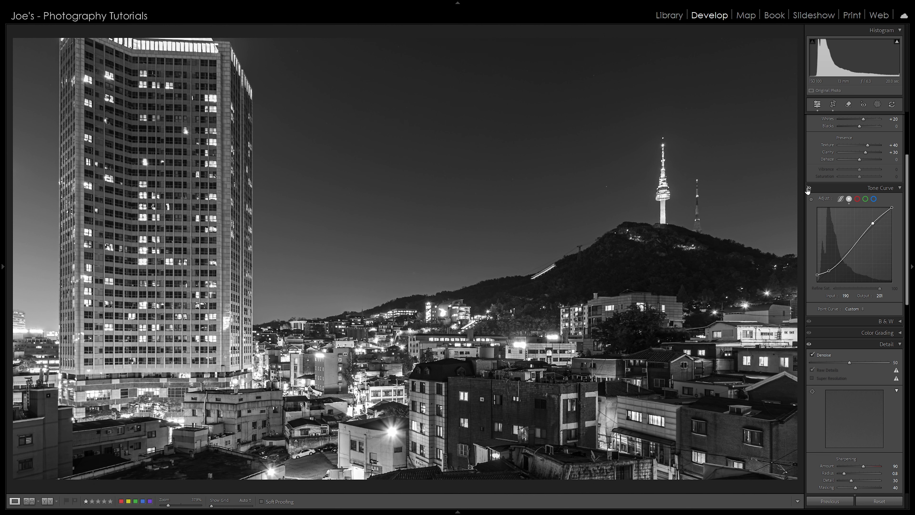
left_click(808, 189)
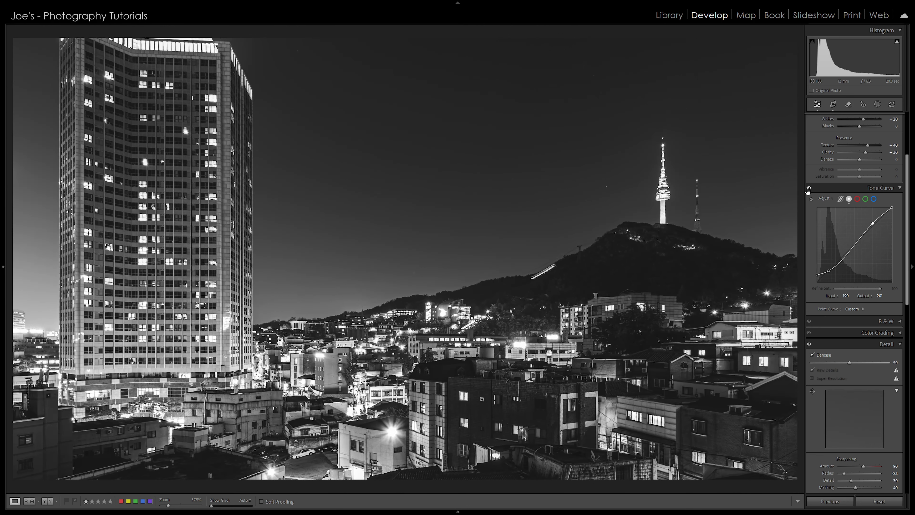
Set the post-crop vignetting Amount to -5 and compare the photo with and without the Effects adjustments
scroll(906, 216, "down", 2)
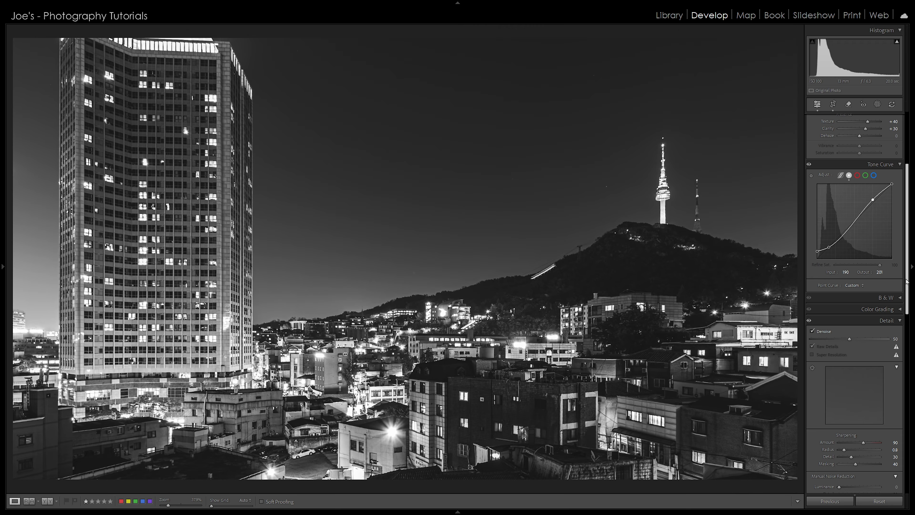
left_click_drag(907, 282, 909, 285)
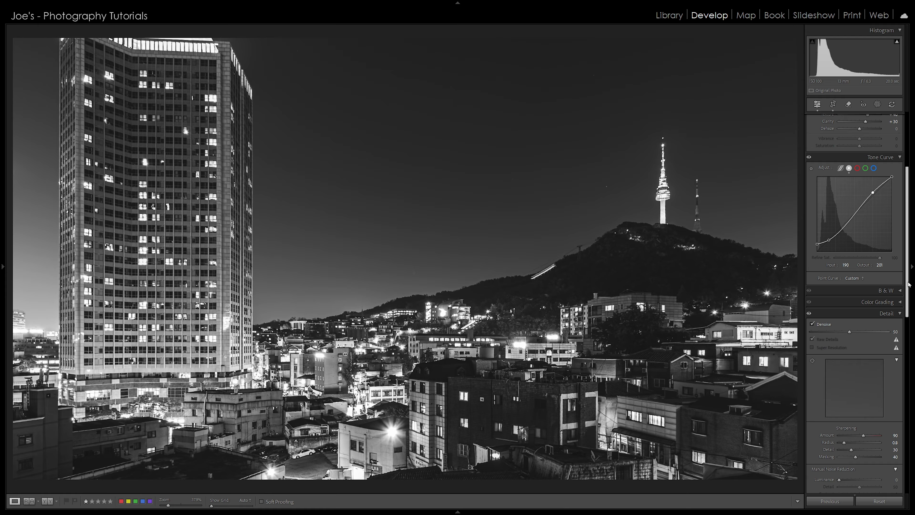
left_click_drag(909, 285, 909, 285)
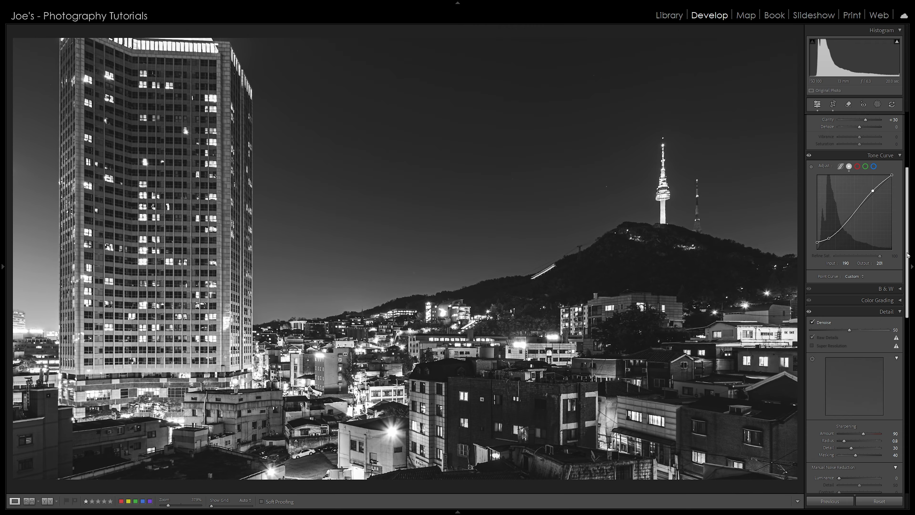
scroll(907, 255, "down", 15)
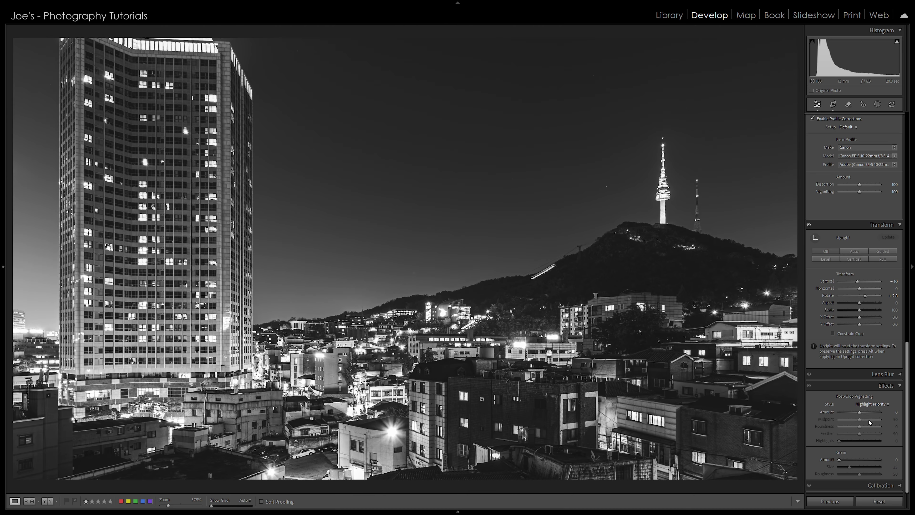
left_click_drag(895, 412, 891, 412)
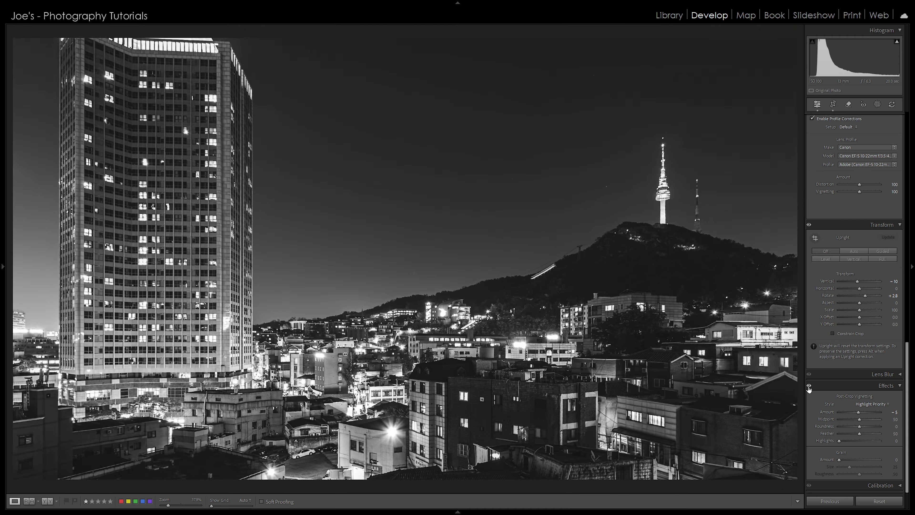
left_click(809, 386)
left_click(808, 385)
left_click(808, 385)
left_click(809, 385)
Create a Luminance Range mask for the bright areas with its range set to 75/99 and 100/100
left_click_drag(906, 353, 914, 120)
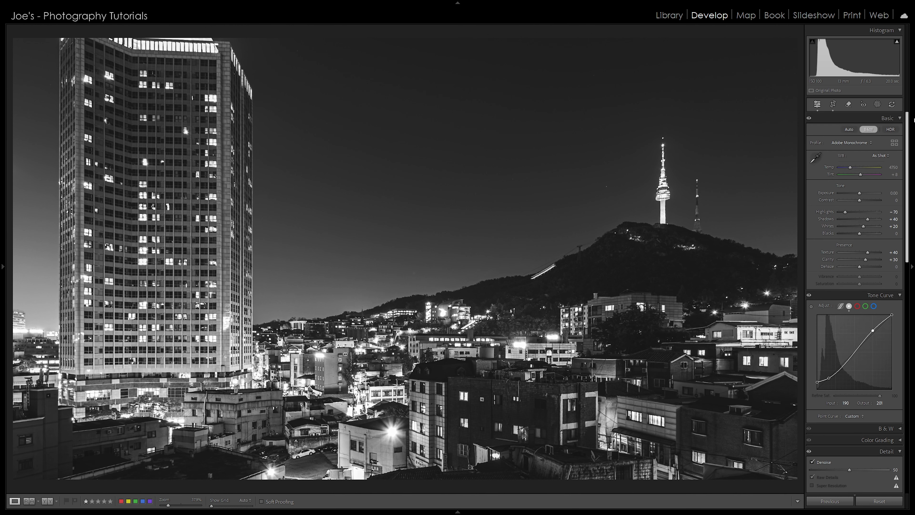
left_click(878, 106)
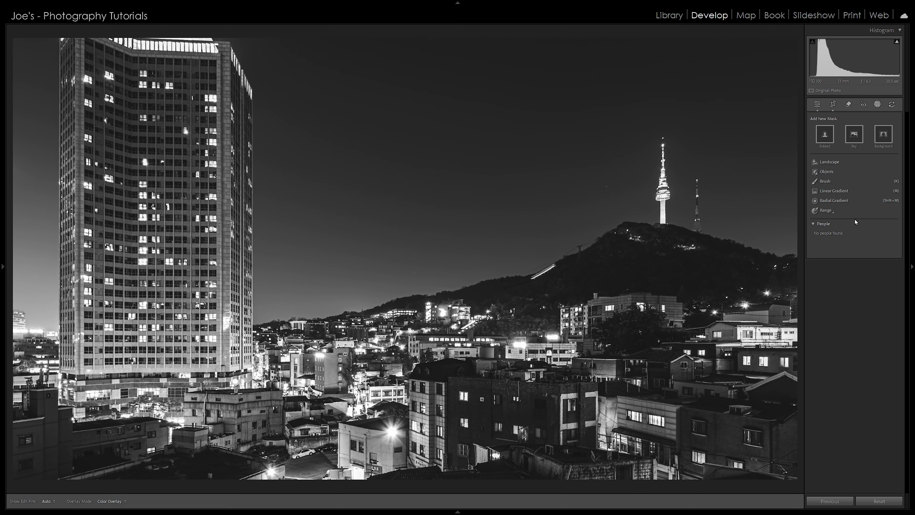
left_click(831, 211)
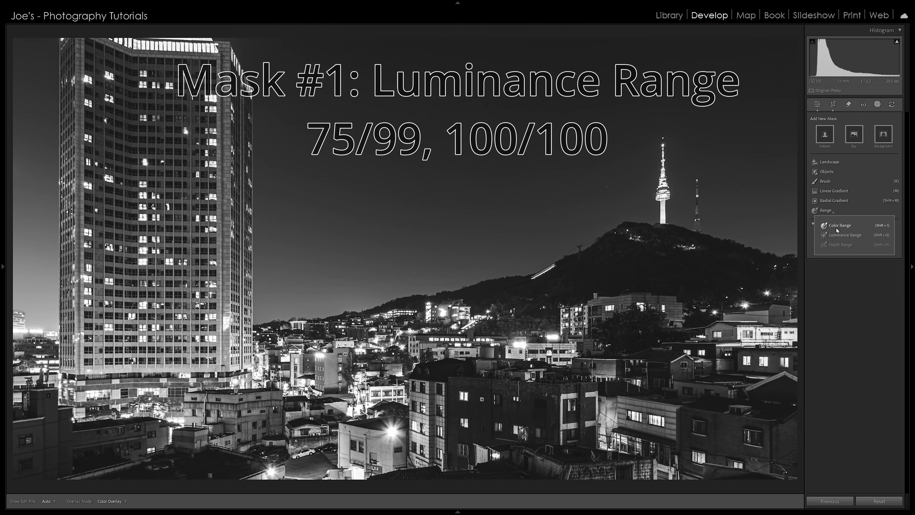
left_click(835, 234)
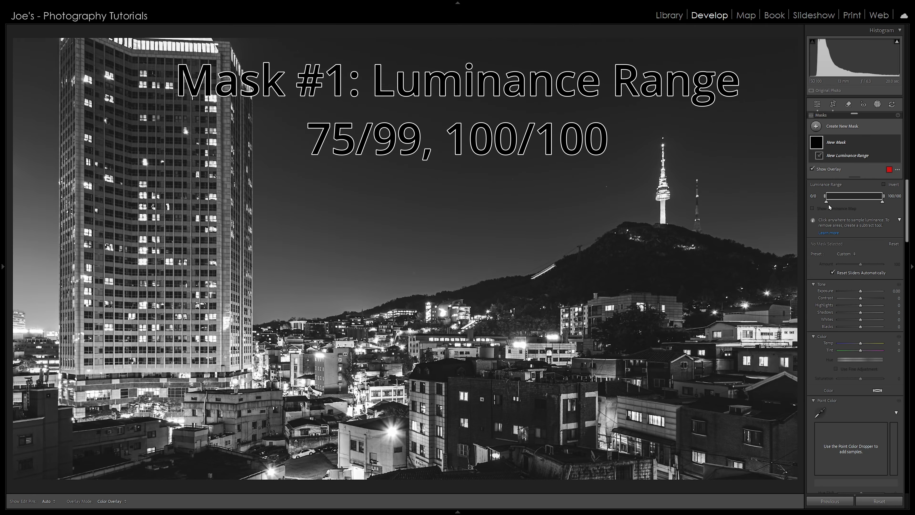
left_click_drag(827, 202, 870, 213)
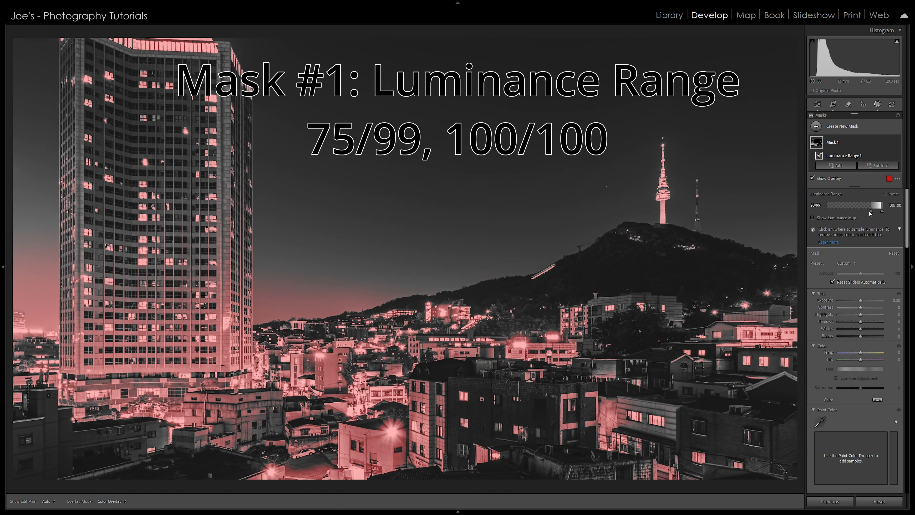
left_click_drag(869, 213, 867, 213)
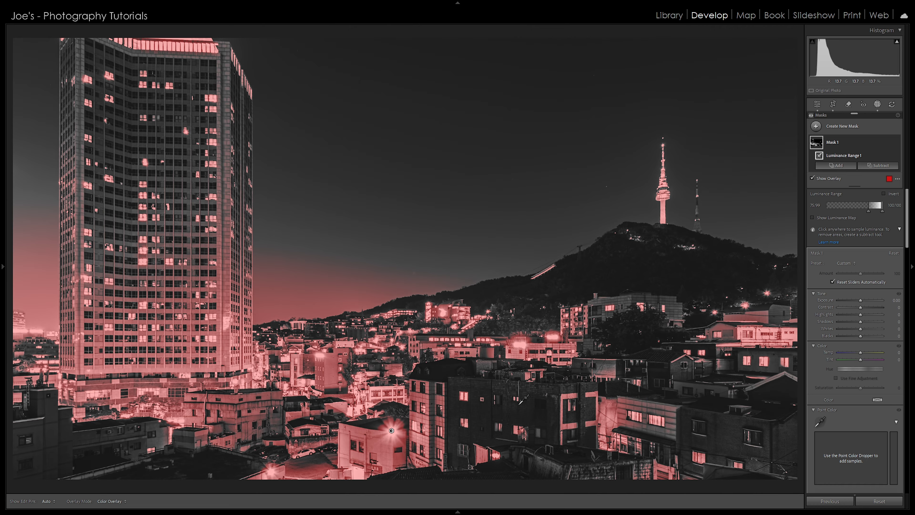
Hide the mask overlay and set the Luminance Range mask's Exposure to 0.20
key("o")
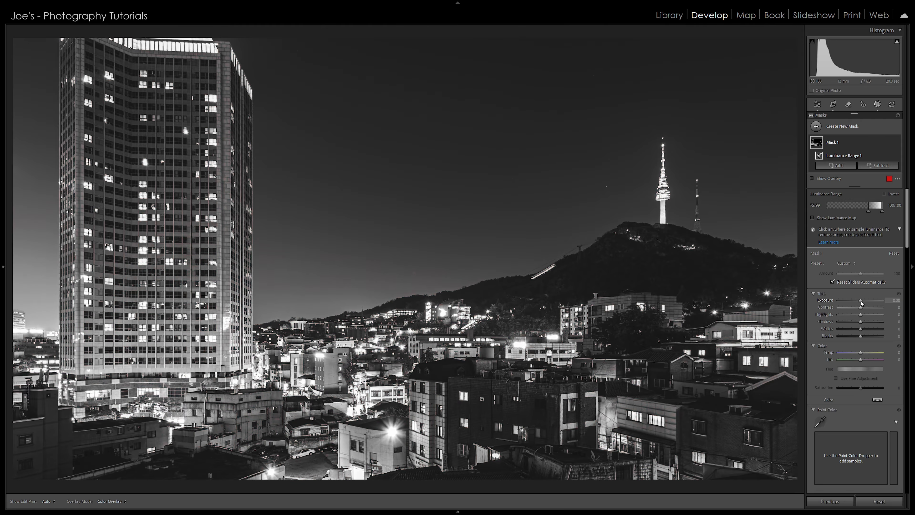
left_click_drag(860, 300, 891, 302)
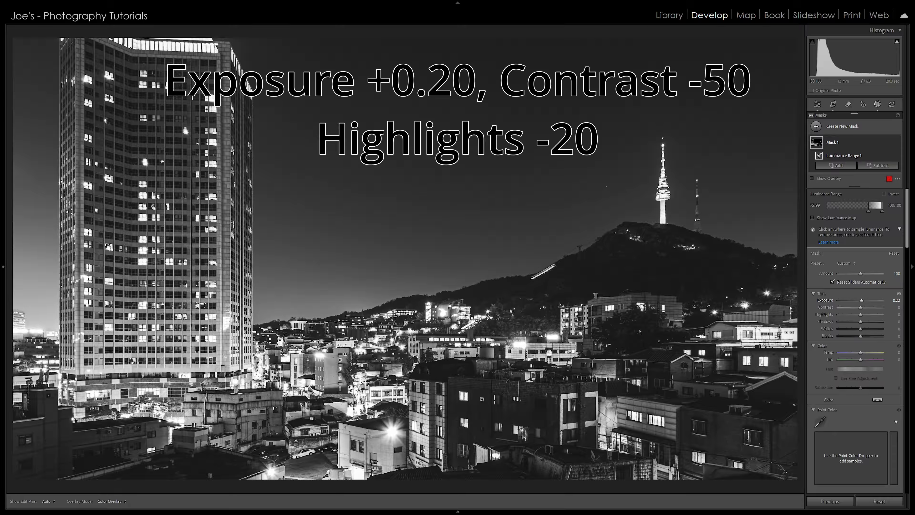
left_click_drag(894, 302, 892, 302)
left_click(896, 301)
key("BackSpace")
key("Return")
Set the Luminance Range mask's Contrast to -50 and its Highlights to -20
left_click_drag(860, 310, 851, 312)
left_click_drag(861, 317, 854, 318)
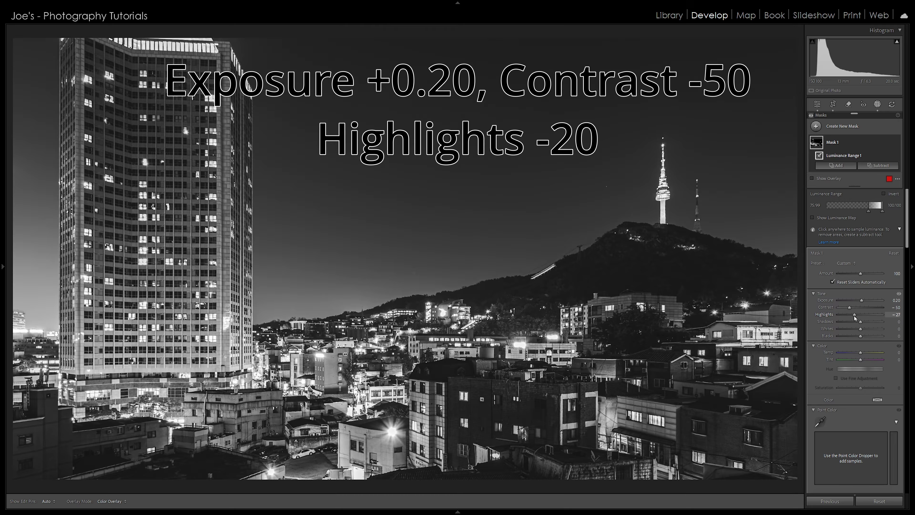
left_click_drag(855, 314, 856, 316)
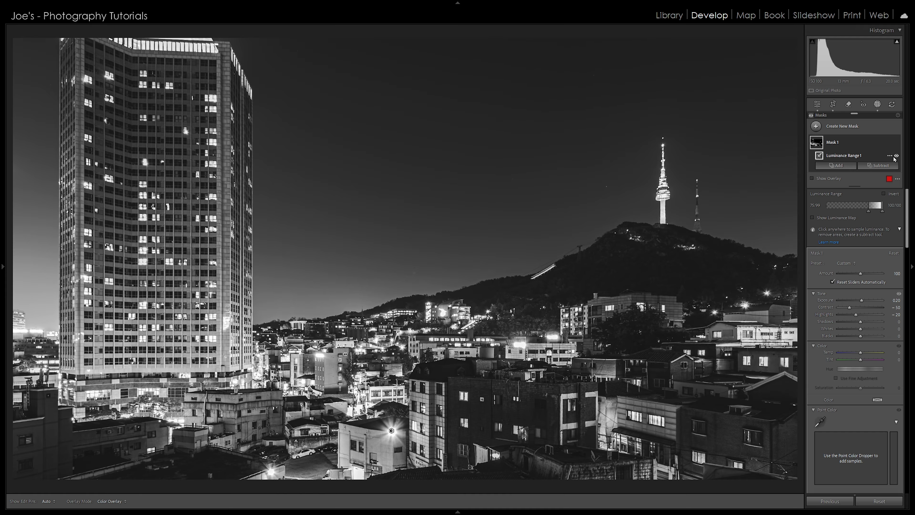
Compare the photo repeatedly with and without the Luminance Range mask to judge its effect on the bright areas
left_click(896, 156)
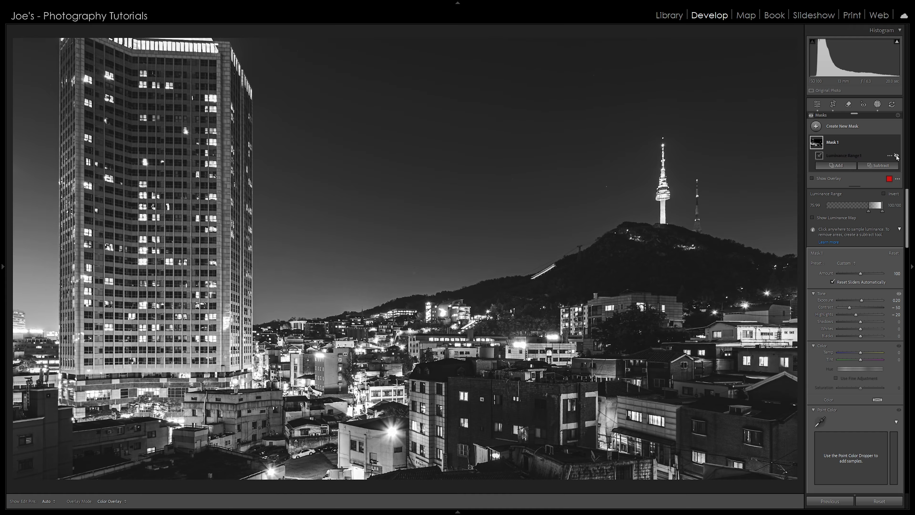
left_click(896, 156)
left_click(896, 156)
left_click(896, 156)
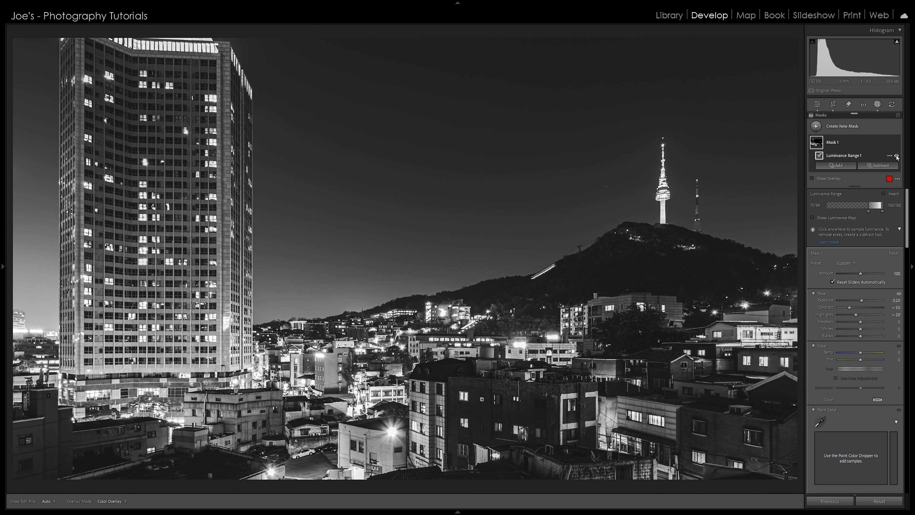
left_click(896, 156)
left_click(896, 156)
Create a second mask with Select Sky and set its Exposure to -1.00
left_click(832, 128)
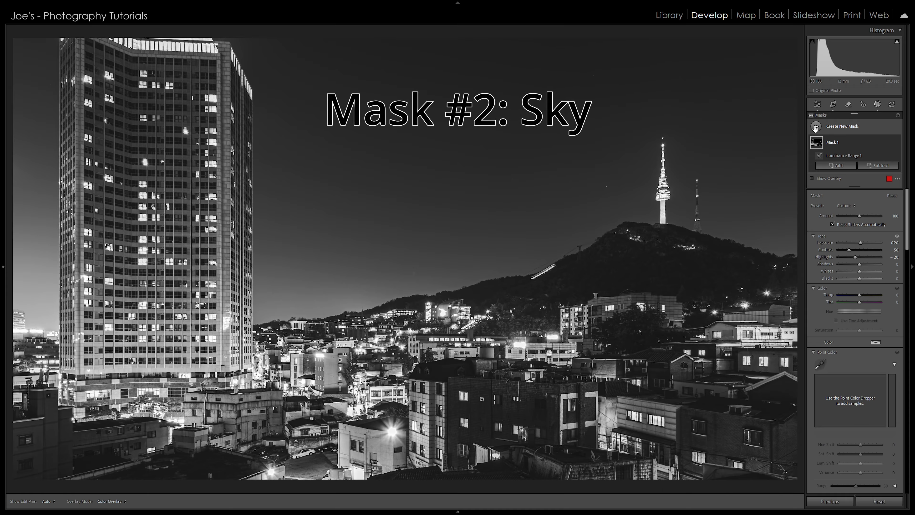
left_click(816, 128)
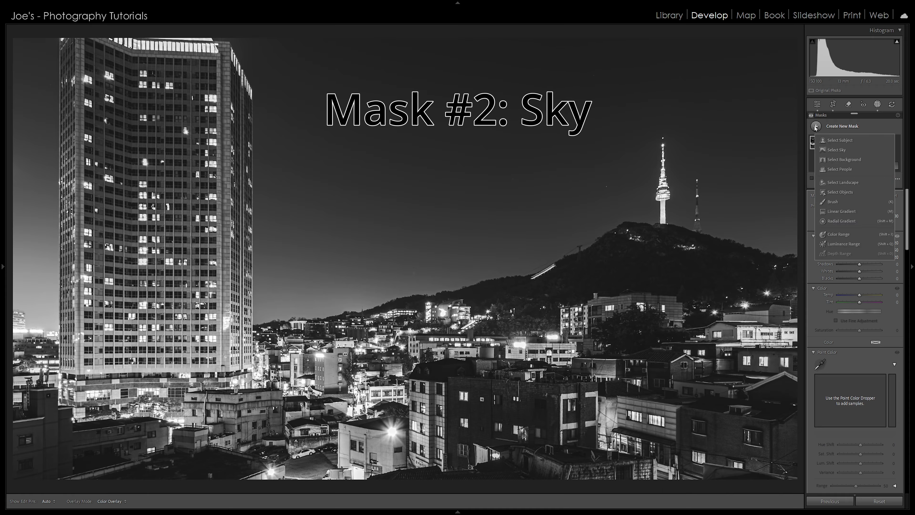
left_click(834, 150)
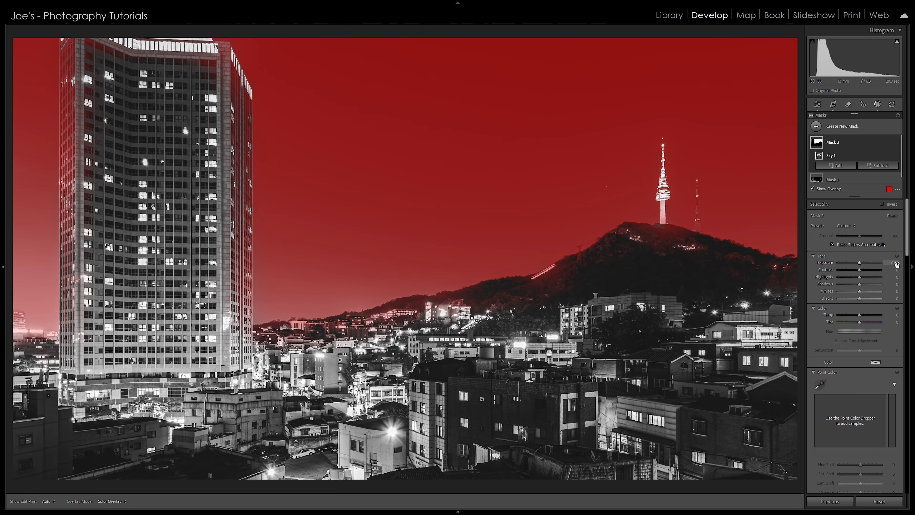
left_click_drag(897, 264, 880, 264)
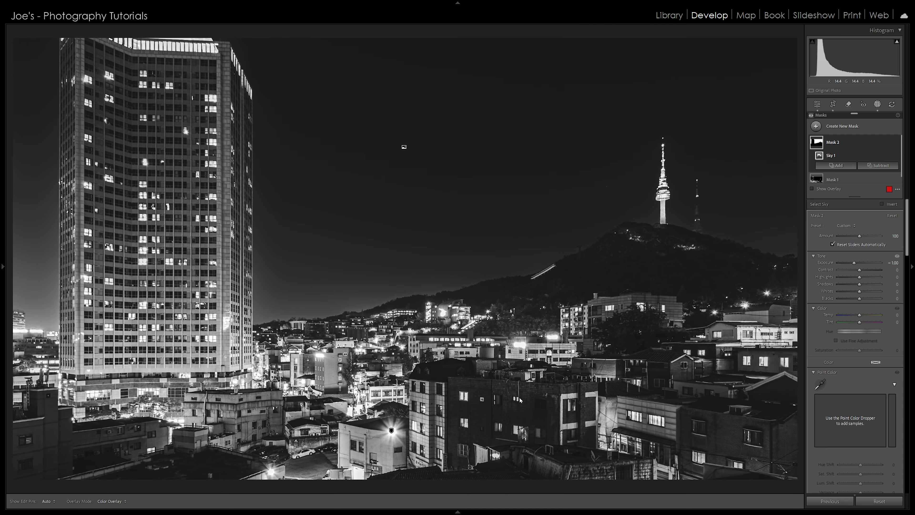
Compare the photo with and without the sky mask to judge the darkened sky
left_click(896, 144)
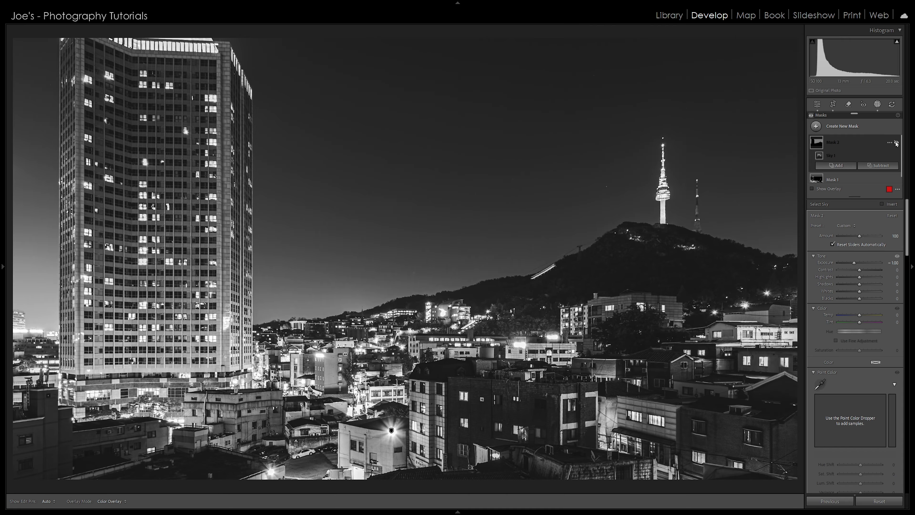
left_click(896, 143)
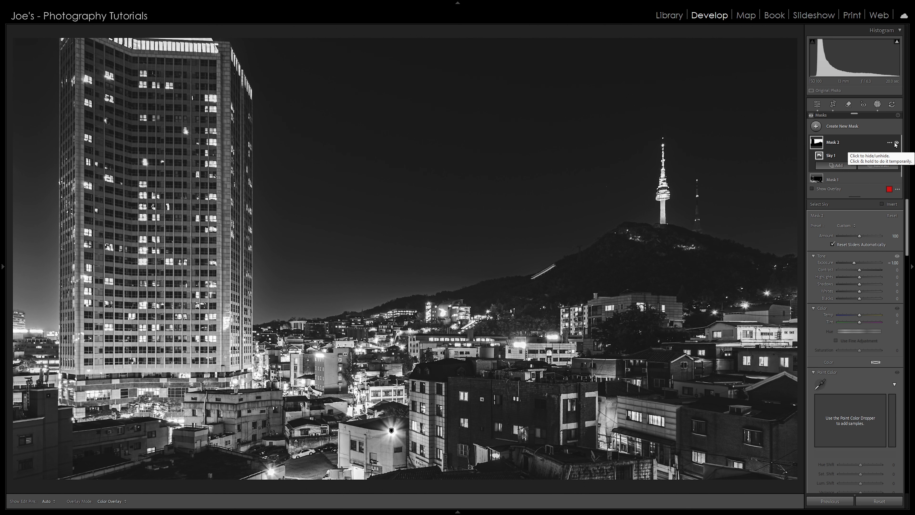
left_click(896, 143)
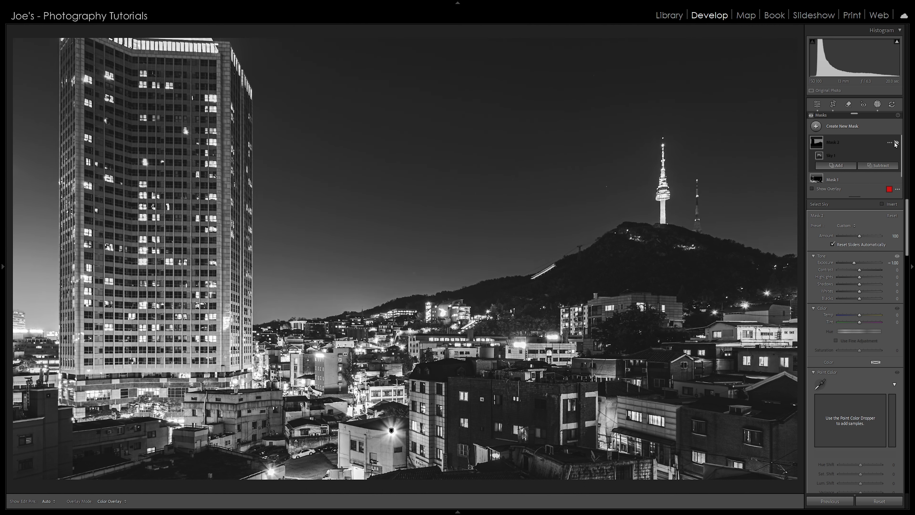
left_click(896, 143)
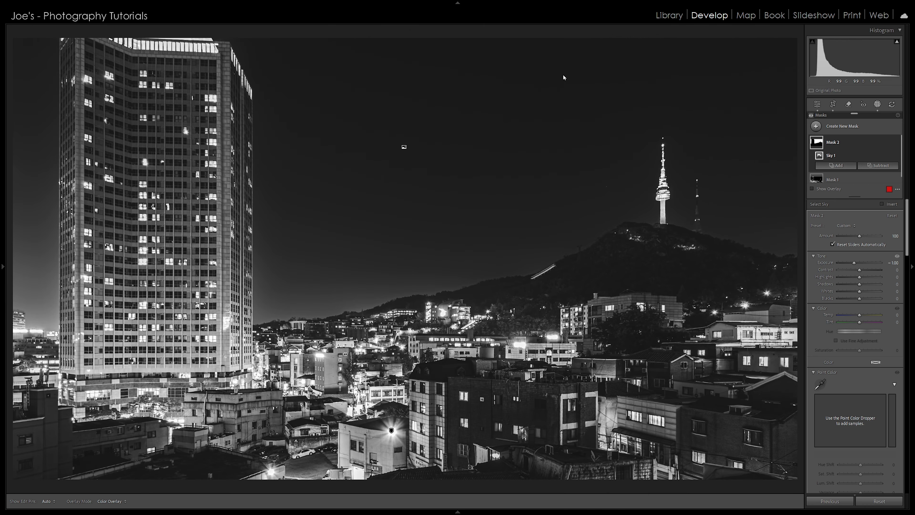
Return to the Library and open the edited cityscape photo in Adobe Photoshop 2026
left_click(666, 17)
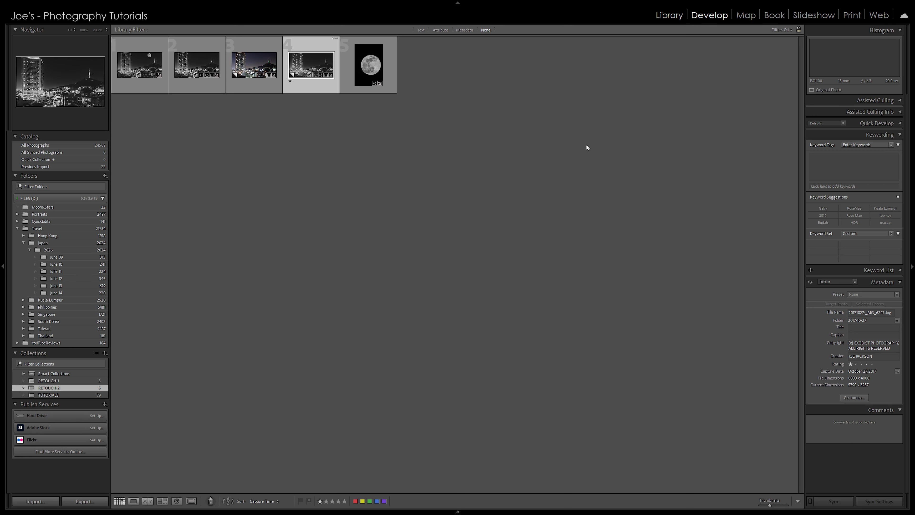
right_click(302, 60)
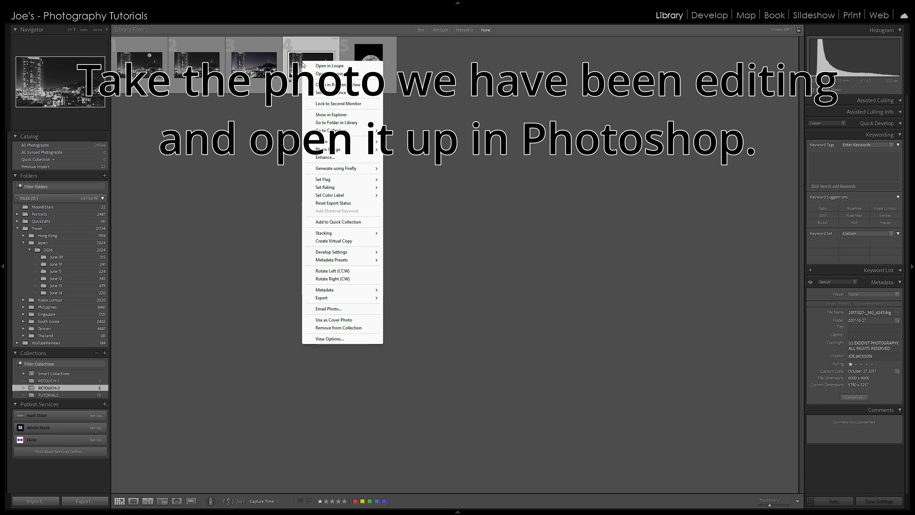
mouse_move(337, 237)
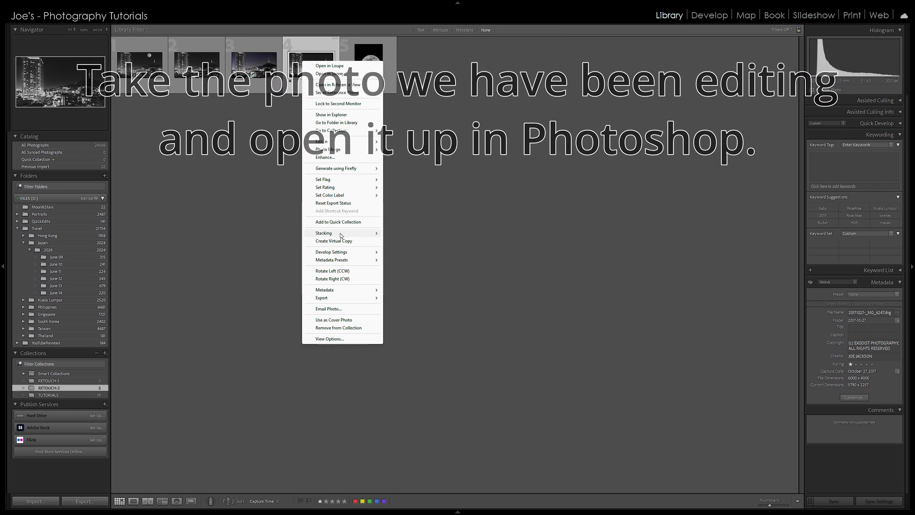
mouse_move(372, 143)
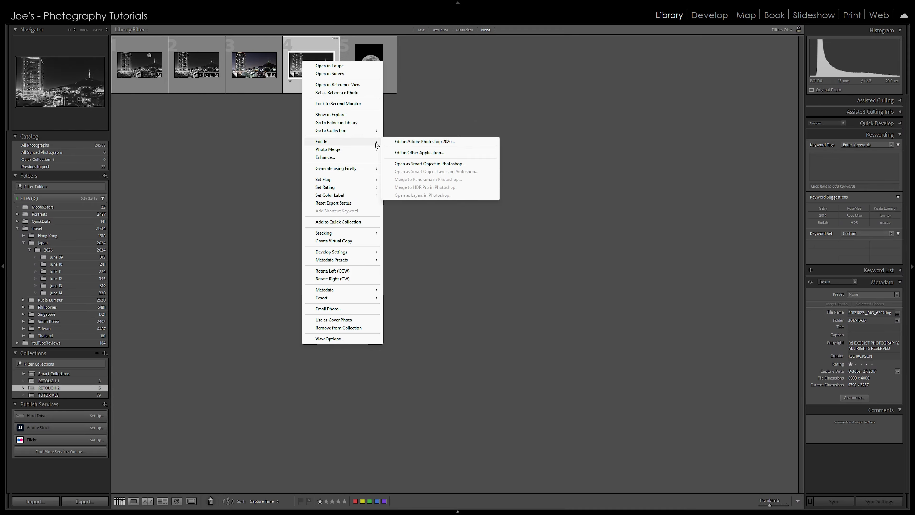
left_click(433, 144)
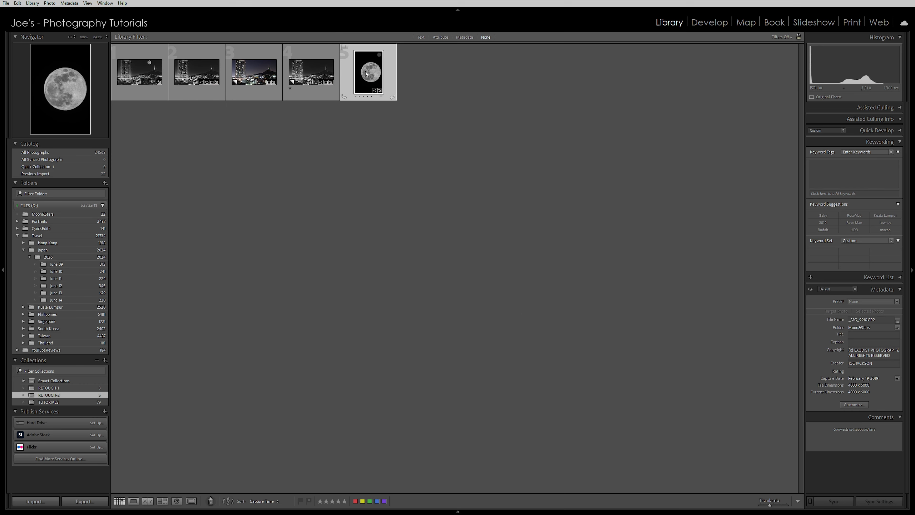
Open the moon photo from the Library in Adobe Photoshop 2026 as well
right_click(366, 74)
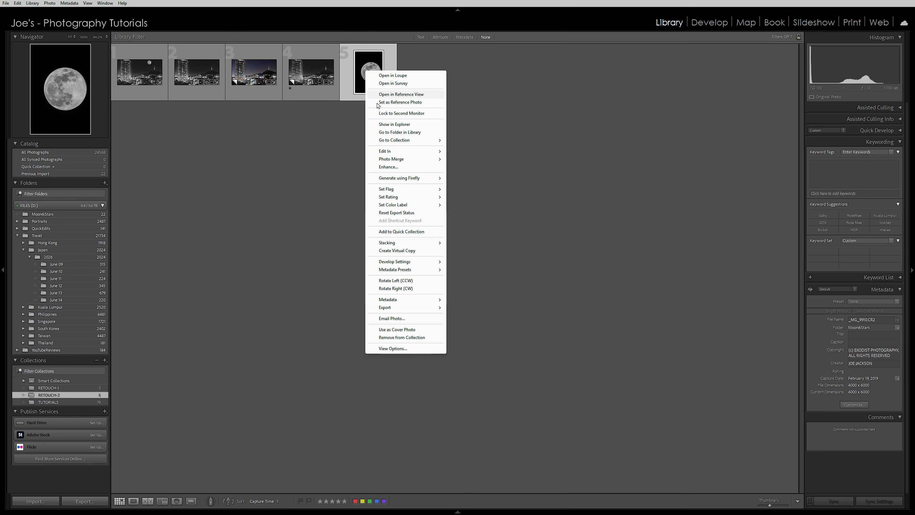
mouse_move(403, 151)
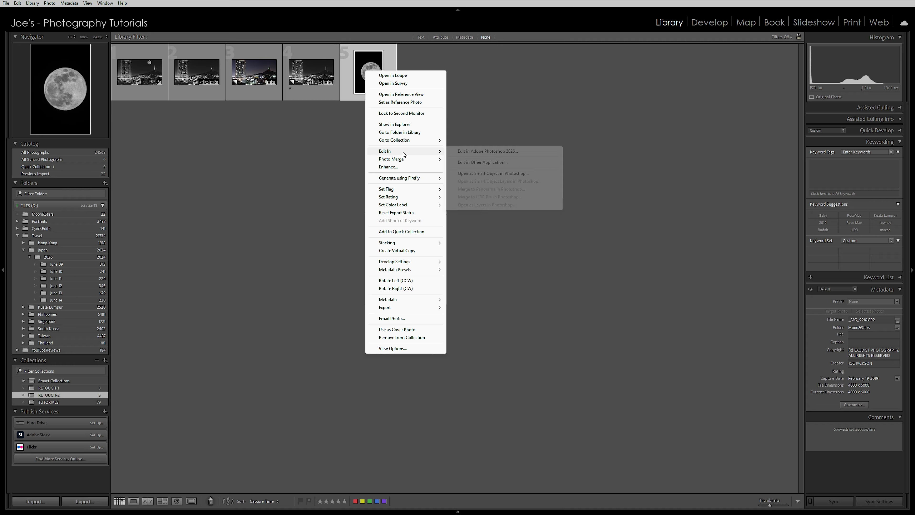
left_click(495, 151)
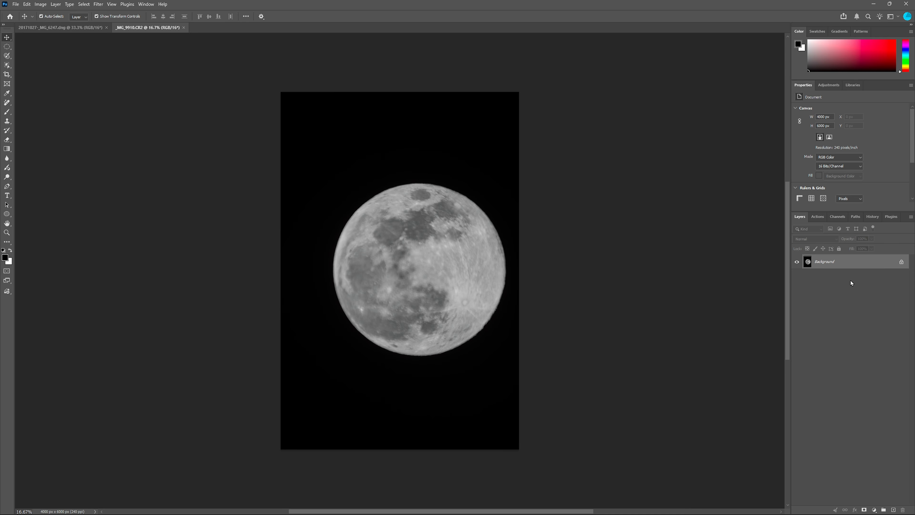
Unlock the moon photo's Background layer, copy it and paste it into the cityscape document as a new layer
left_click(901, 263)
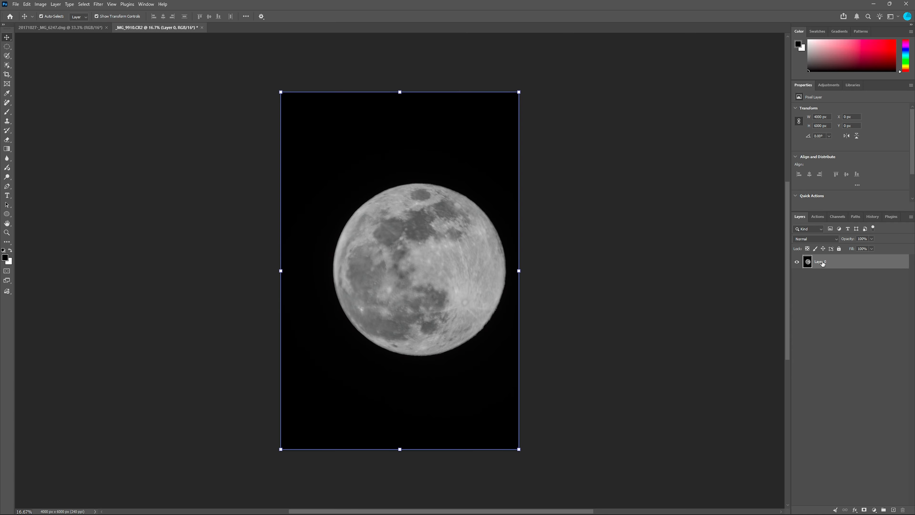
left_click(29, 4)
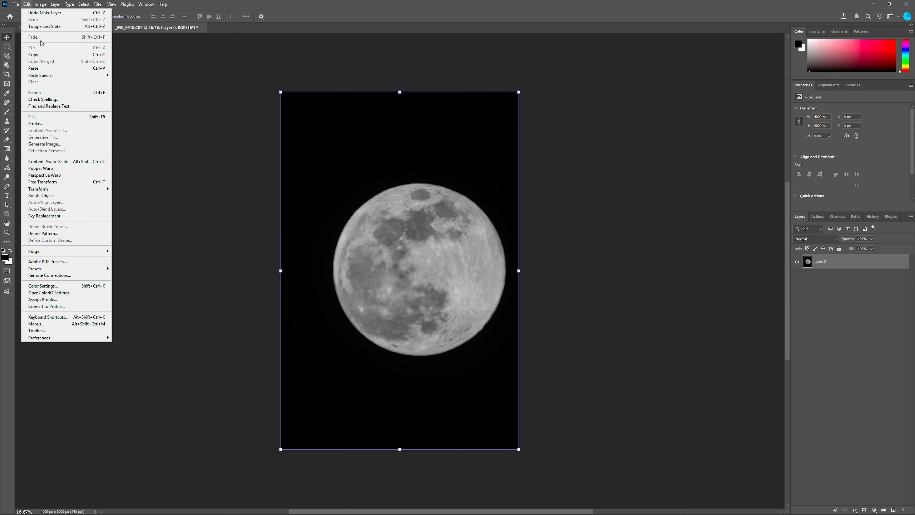
left_click(43, 55)
left_click(60, 29)
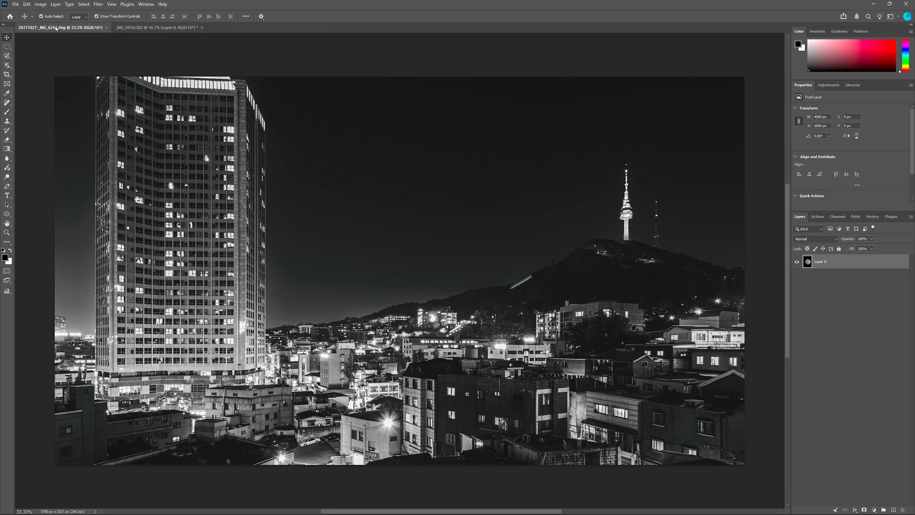
left_click(27, 4)
left_click(36, 68)
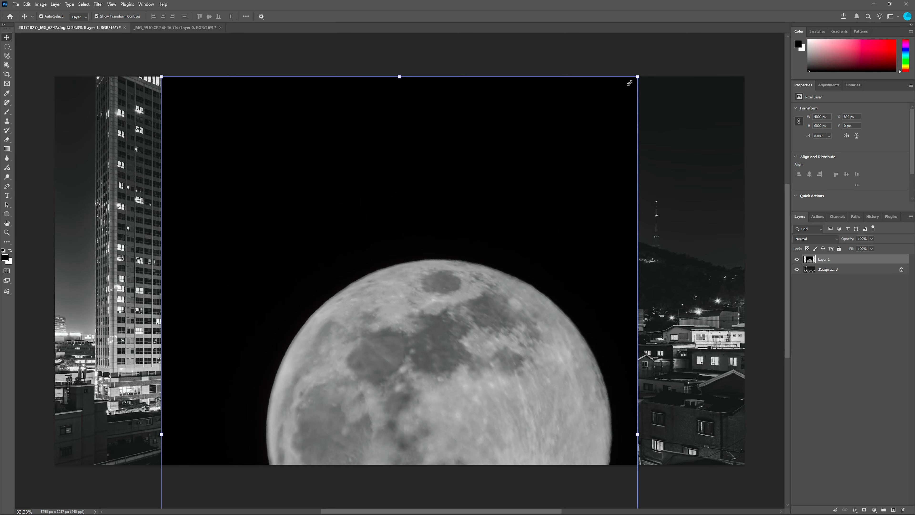
Scale the pasted moon layer to about 42.6% and place it between the high-rise and the tower on the hill
left_click_drag(637, 77, 549, 30)
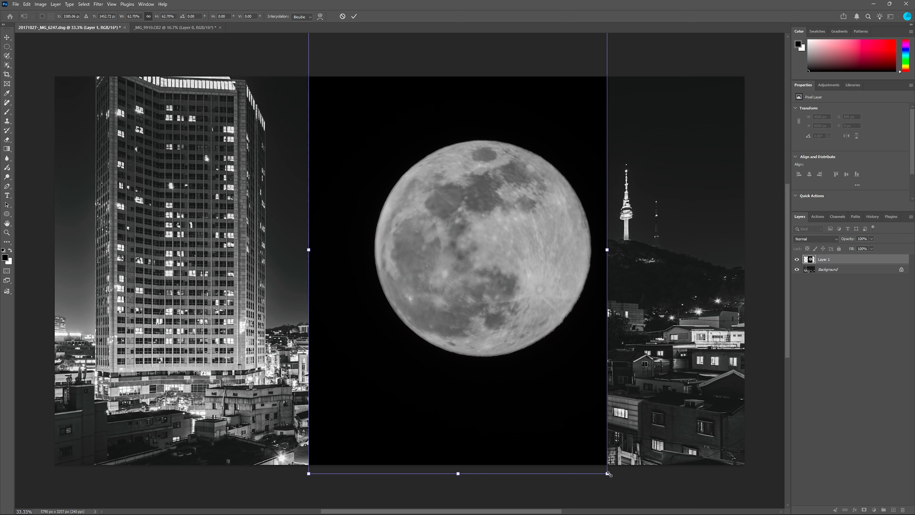
left_click_drag(608, 473, 400, 204)
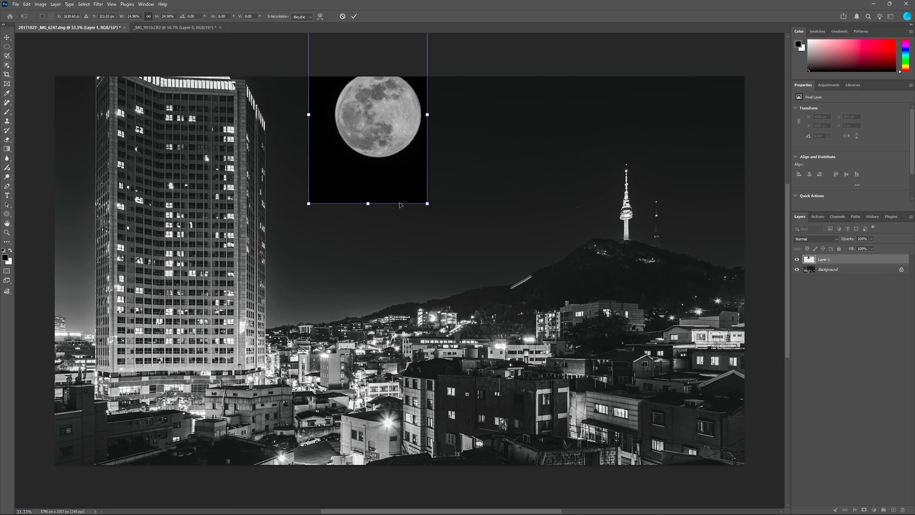
left_click_drag(363, 127, 475, 179)
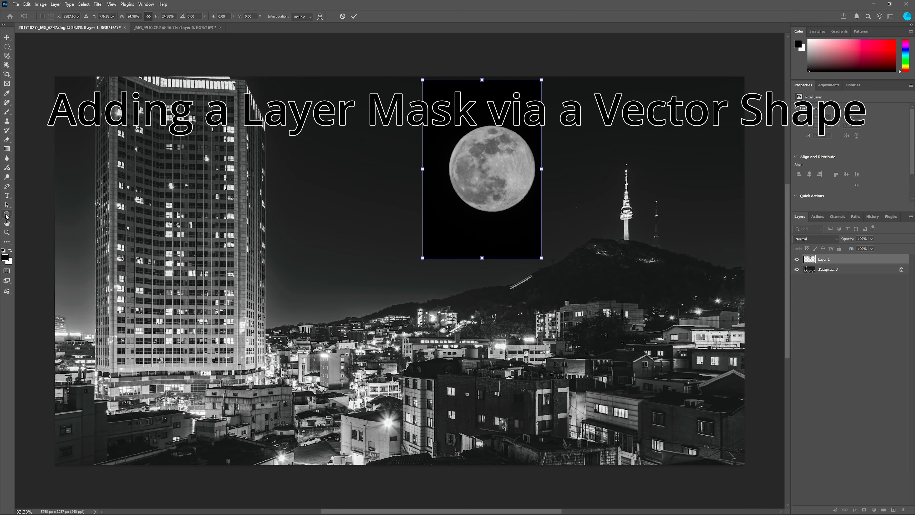
left_click_drag(423, 258, 296, 364)
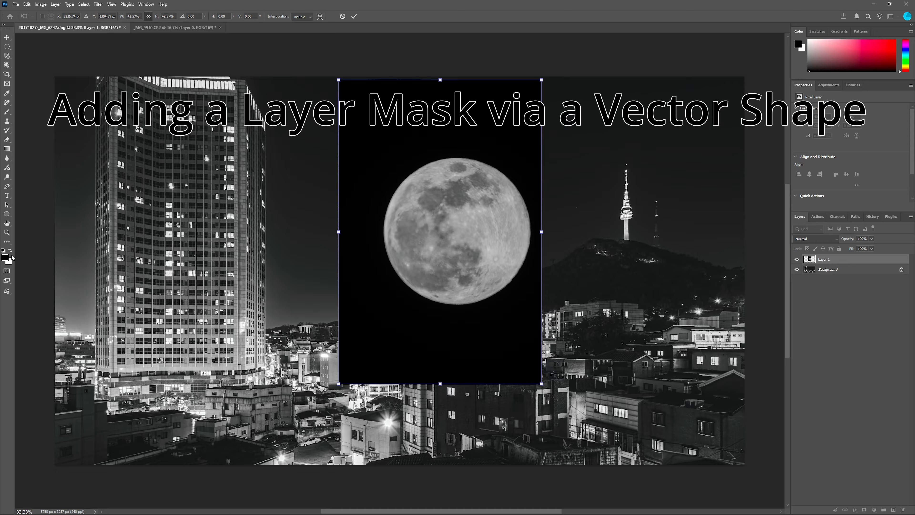
Draw a white ellipse of about 1241 × 1213 px over the moon and lower its layer opacity to about 40%
left_click(7, 214)
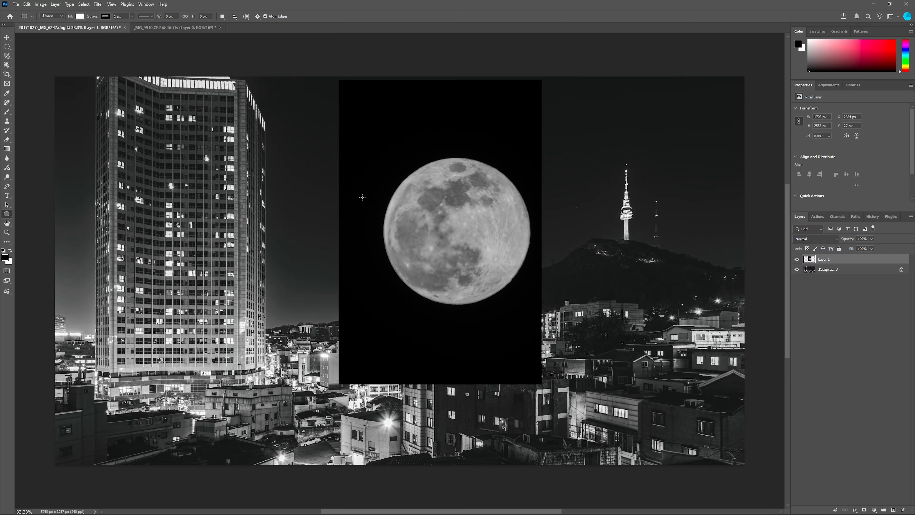
left_click_drag(374, 164, 522, 309)
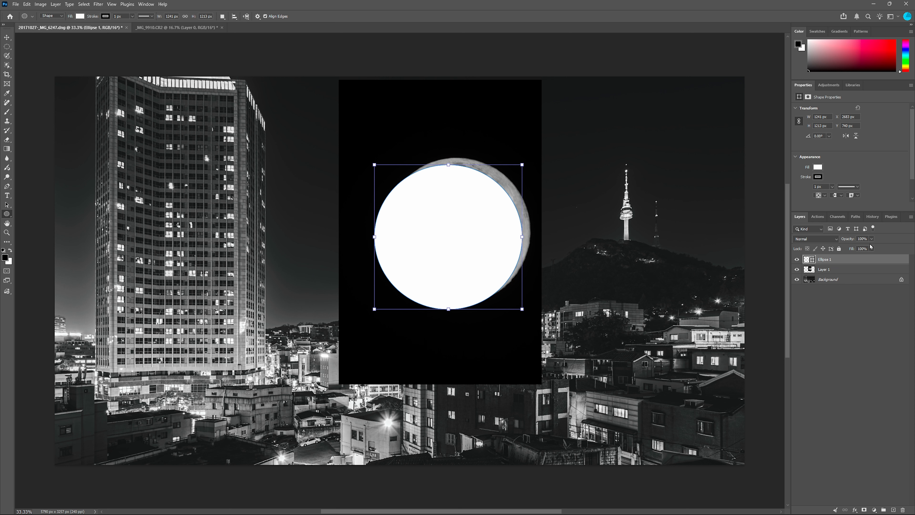
left_click_drag(871, 238, 852, 250)
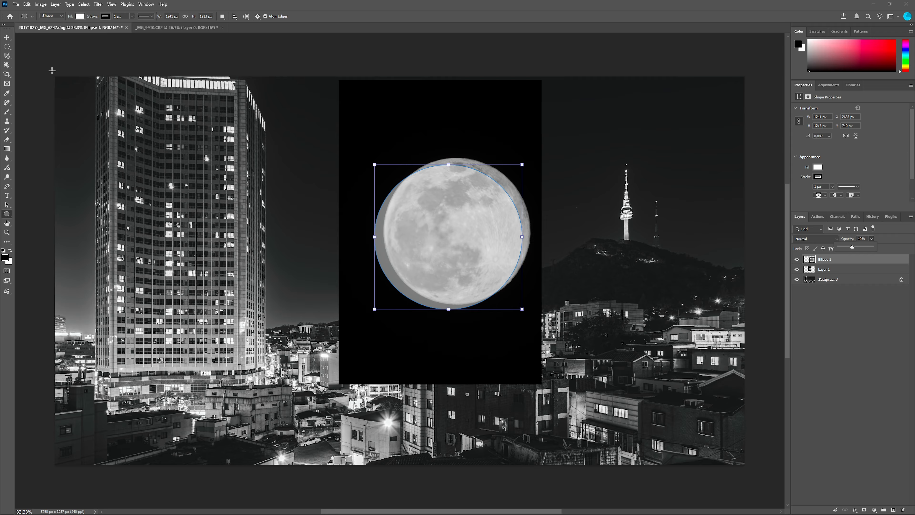
Move the translucent ellipse over the moon and adjust its edges to match the moon's outline, about 100.26% wide and 101.73% high
left_click(7, 38)
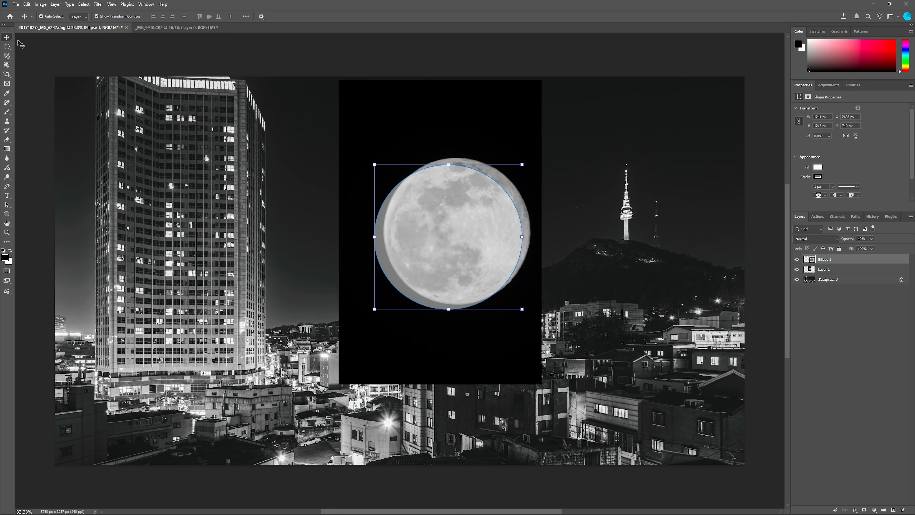
left_click_drag(439, 234, 448, 235)
left_click(456, 161)
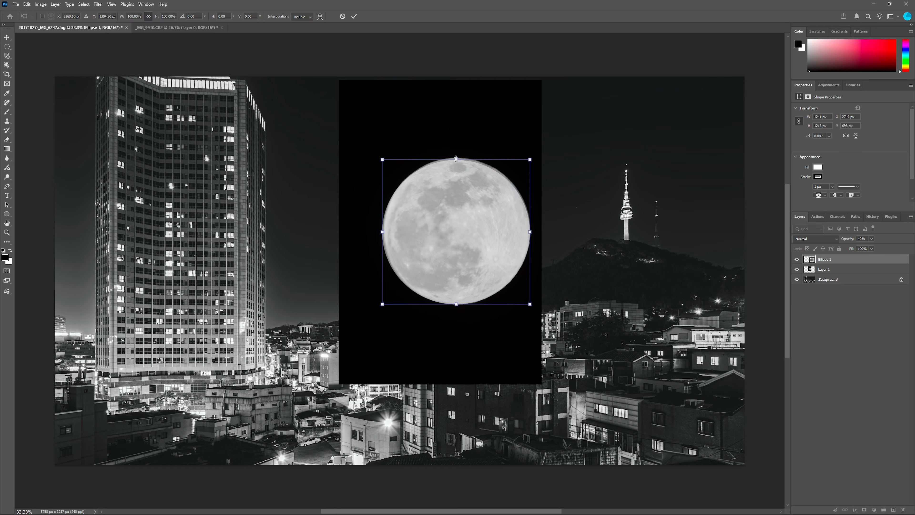
left_click_drag(456, 158, 456, 158)
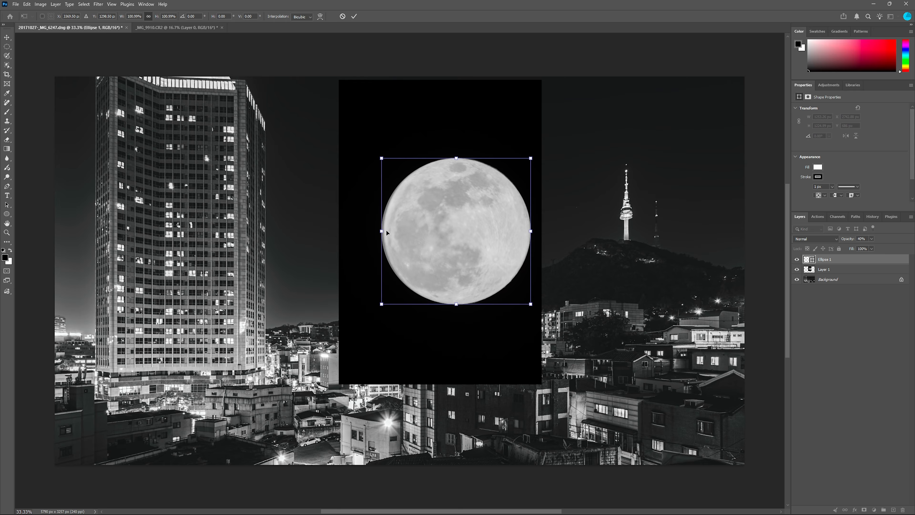
left_click_drag(382, 231, 384, 234)
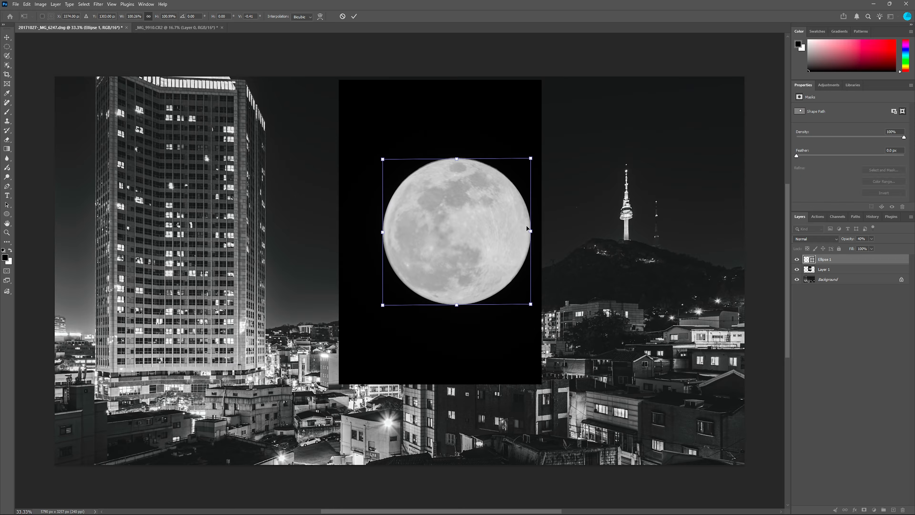
left_click_drag(533, 233, 532, 234)
left_click_drag(457, 160, 457, 161)
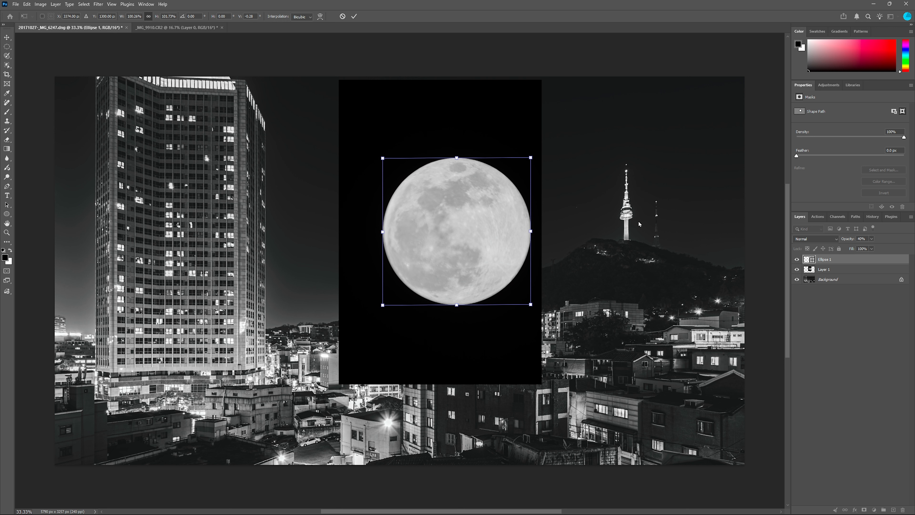
Restore the ellipse layer's opacity to 100% and apply its transform
left_click(871, 239)
left_click_drag(872, 246, 893, 247)
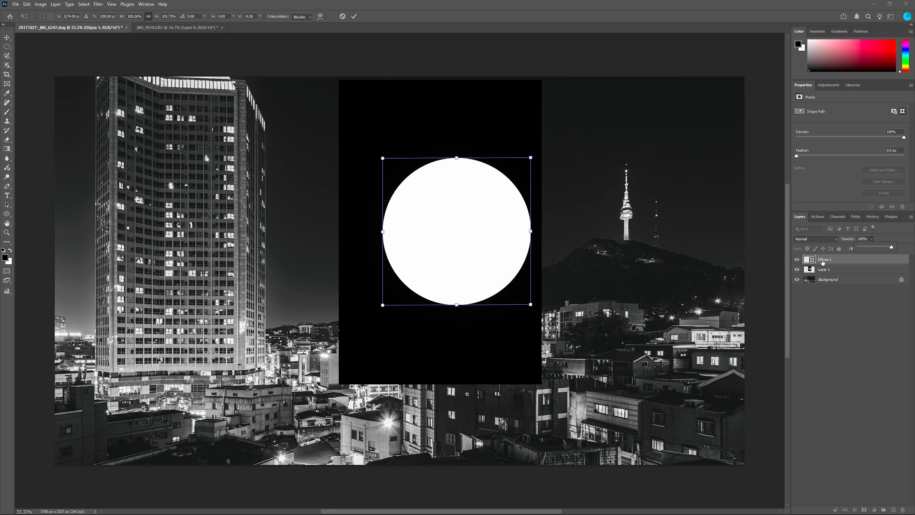
key("Return")
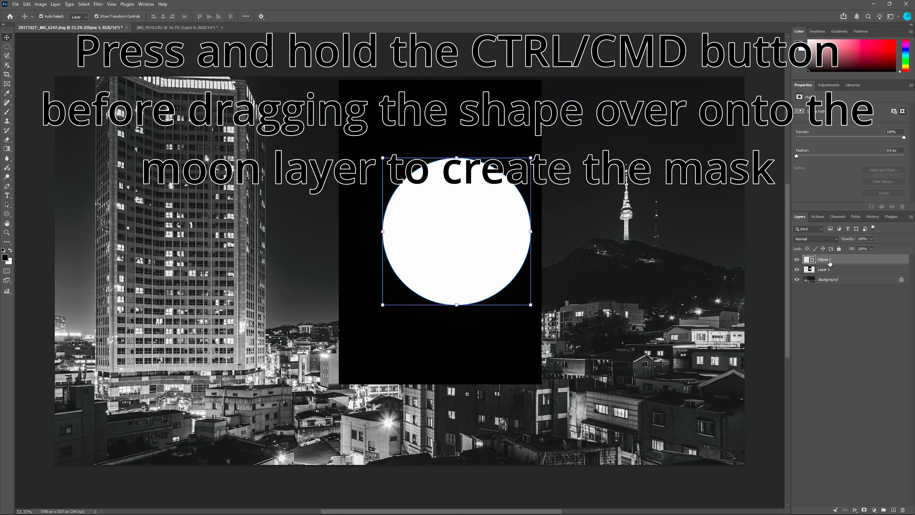
Transfer the Ellipse 1 vector mask onto the moon layer, Layer 1, and hide the Ellipse 1 layer
left_click_drag(821, 263, 824, 271)
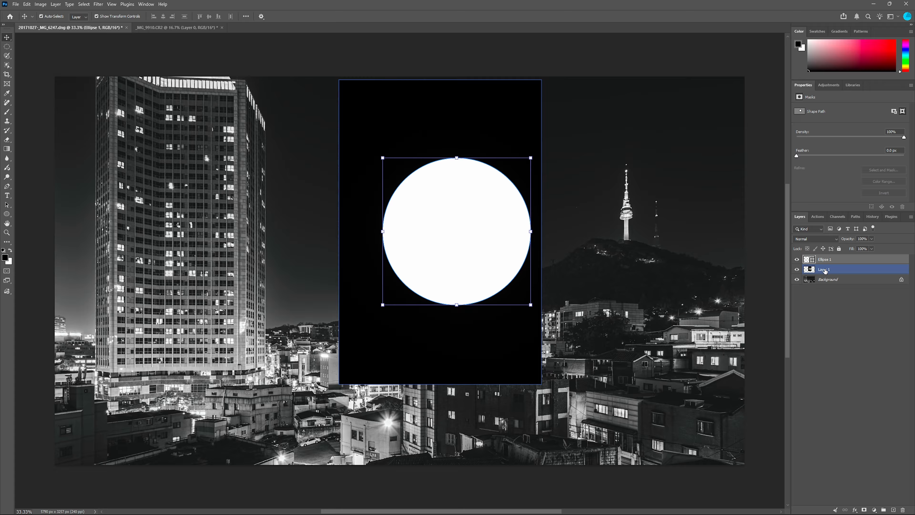
left_click_drag(825, 271, 825, 260)
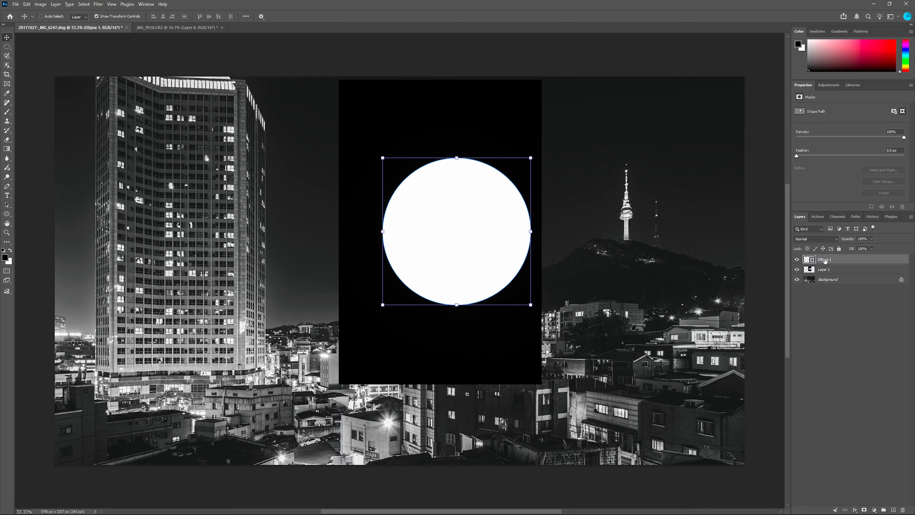
left_click_drag(825, 260, 826, 272)
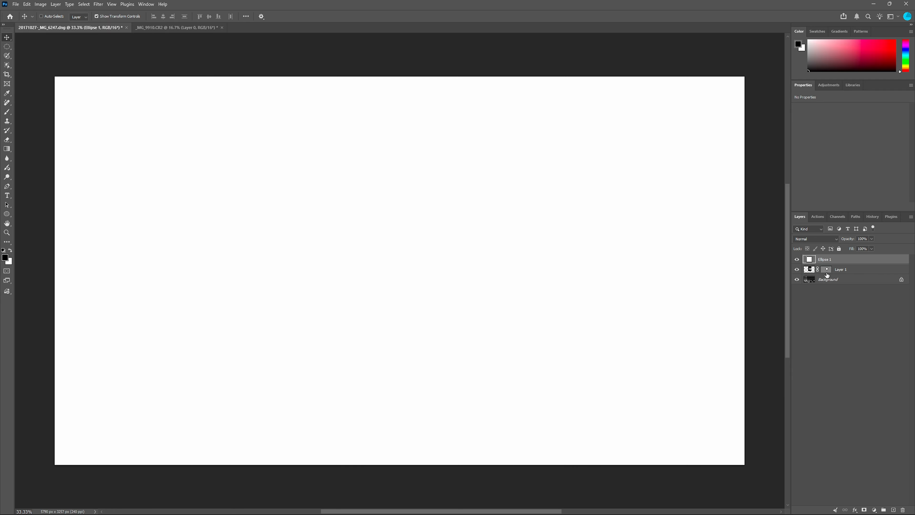
left_click(827, 274)
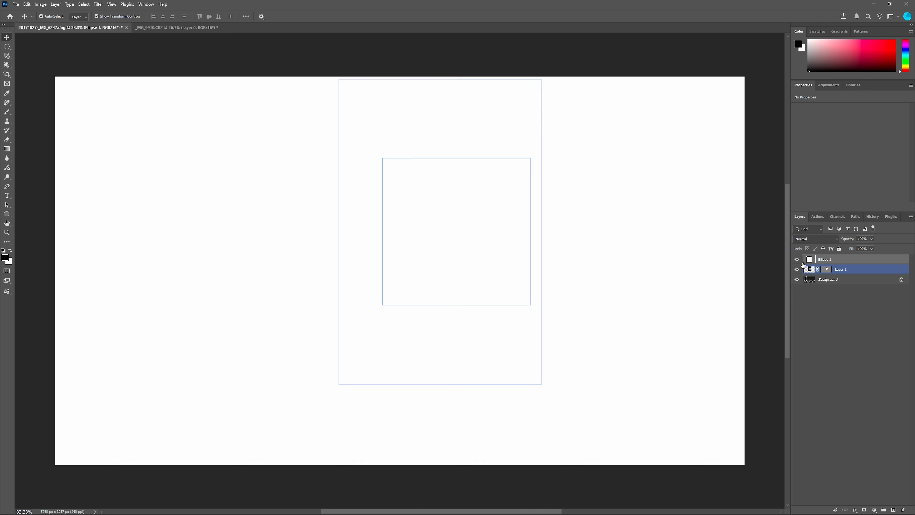
left_click(811, 259)
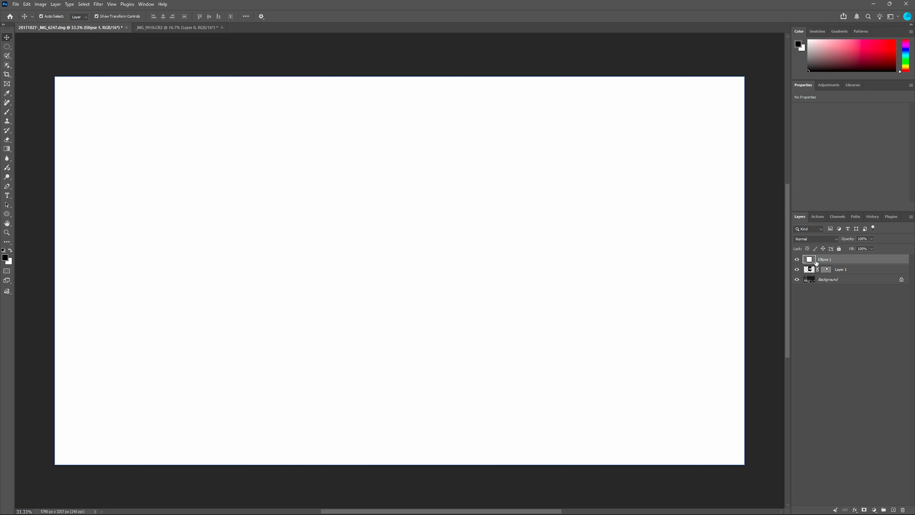
left_click(798, 260)
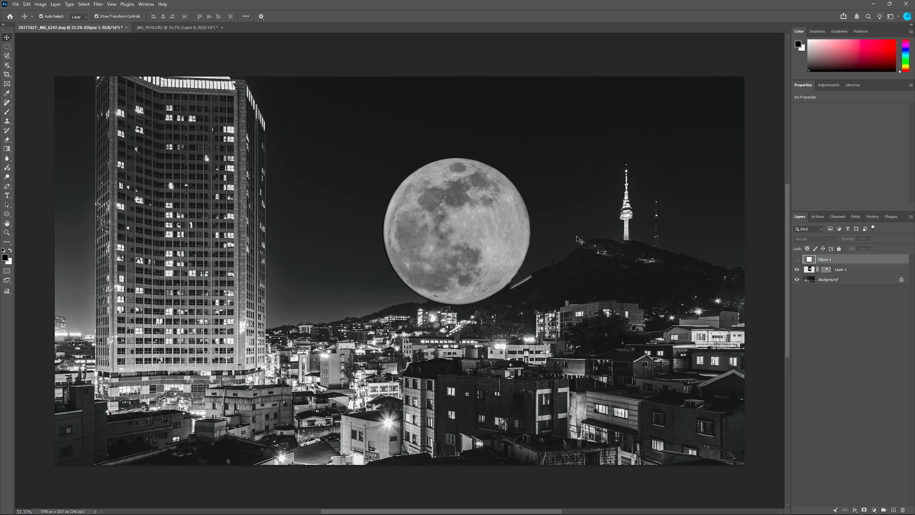
Select the masked moon layer, scale it down and place it high in the sky beside the tower on the hill
left_click(412, 226)
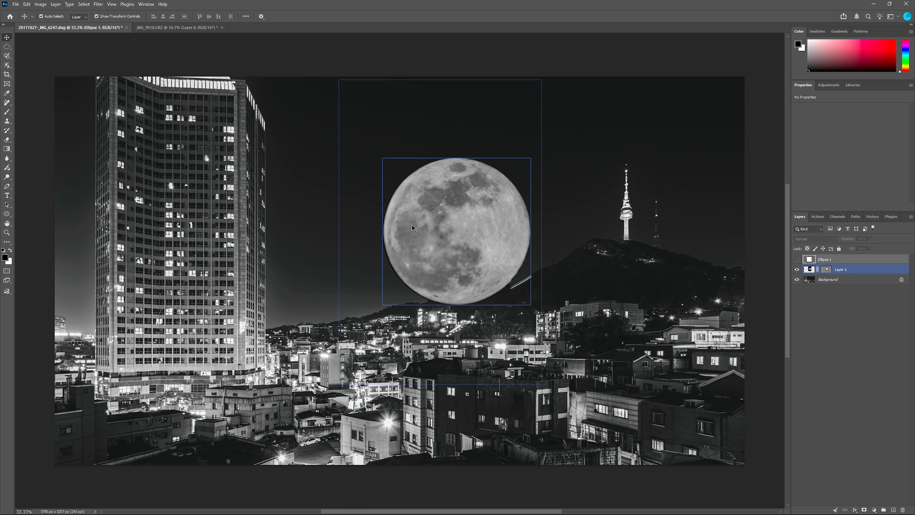
left_click(843, 270)
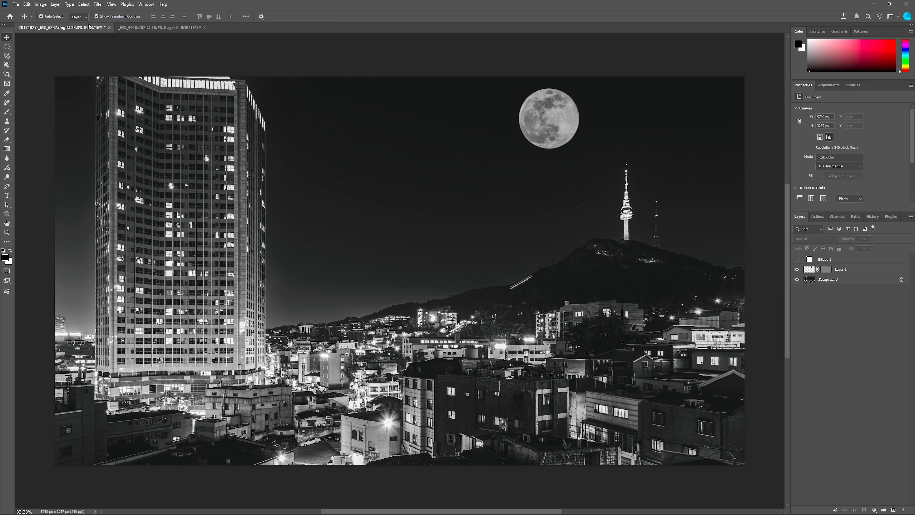
Close the moon document without saving it, and save and close the cityscape composite
left_click(204, 27)
left_click(443, 189)
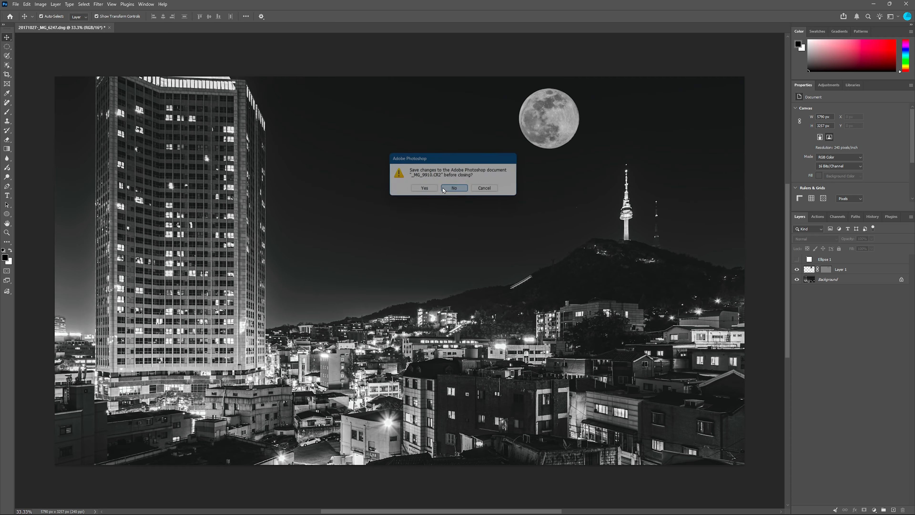
left_click(109, 27)
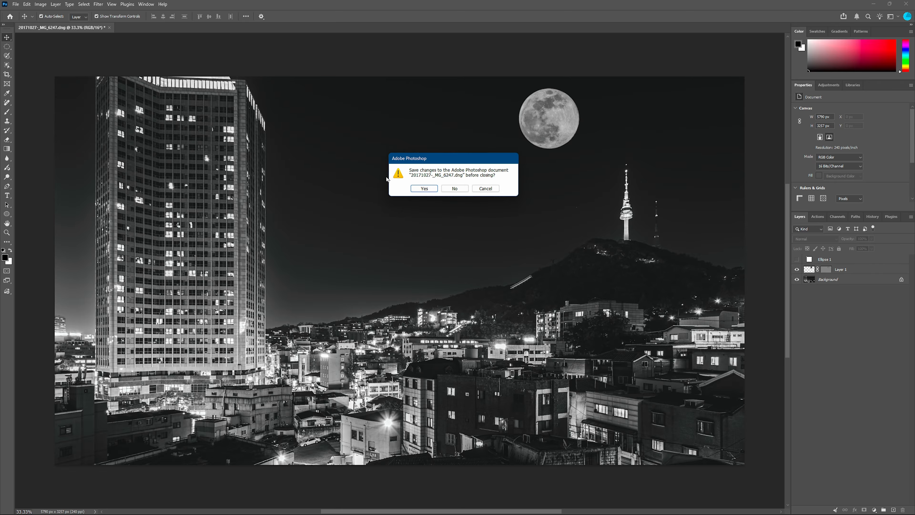
left_click(425, 189)
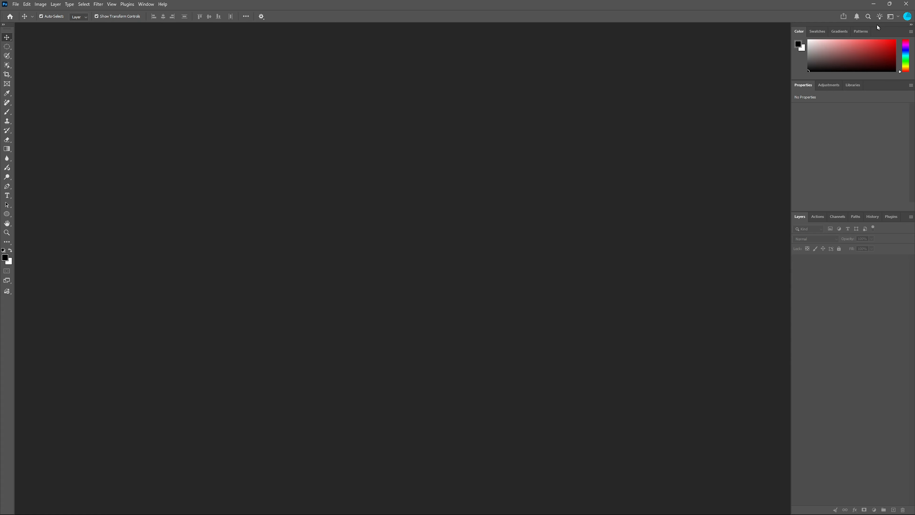
Switch to Lightroom Classic and open the saved composite 20171027-_MG_6247-Edit-3.psd in the Develop module
left_click(873, 4)
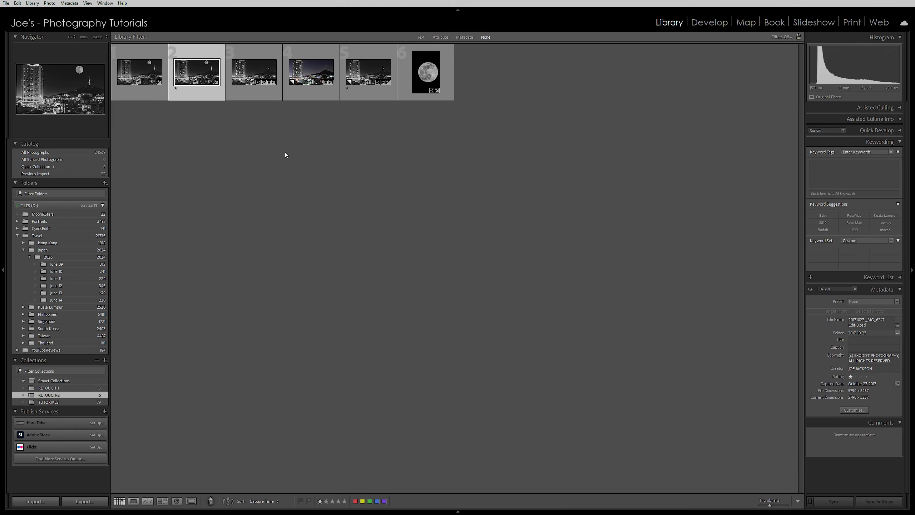
left_click(285, 153)
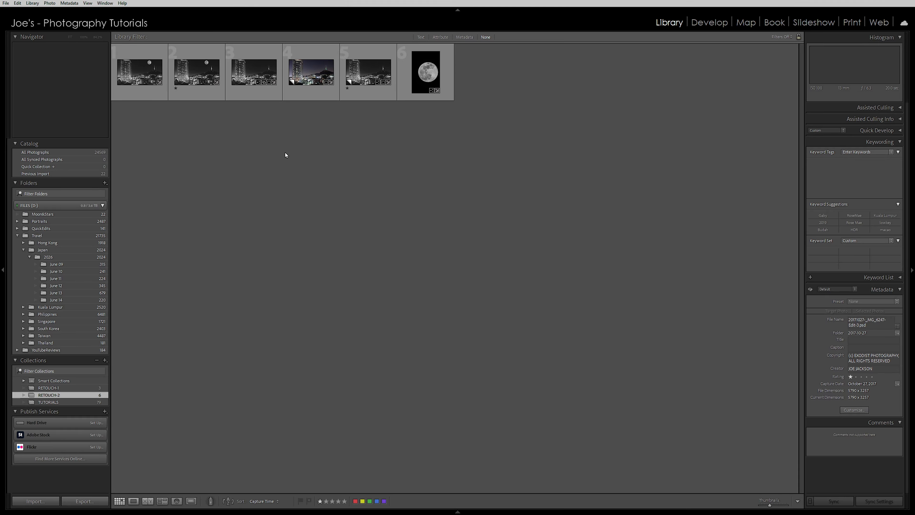
left_click(198, 66)
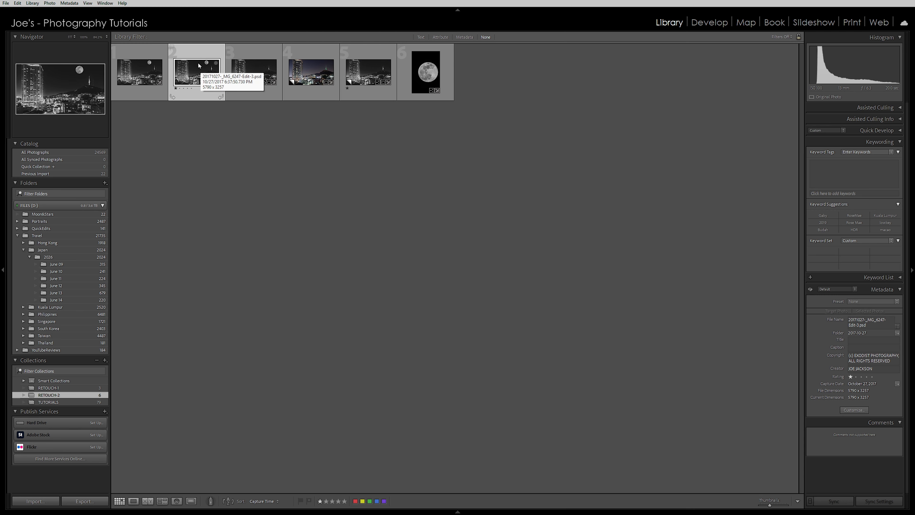
double_click(199, 65)
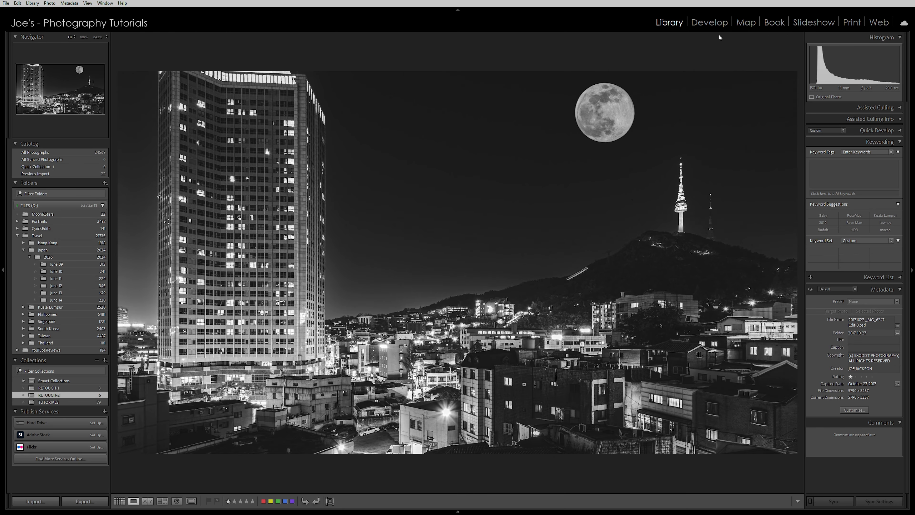
left_click(709, 23)
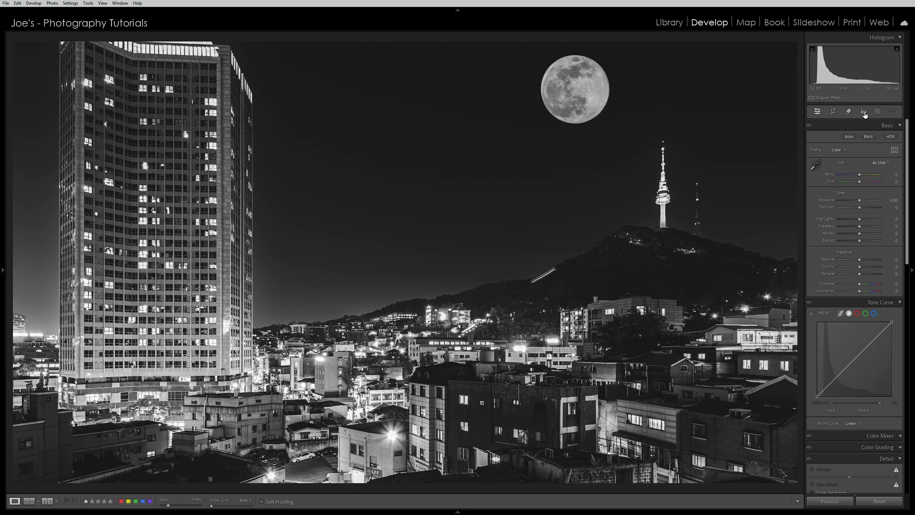
Create a Brush mask over the moon with size 20.0 and feather, flow and density at 100
left_click(877, 111)
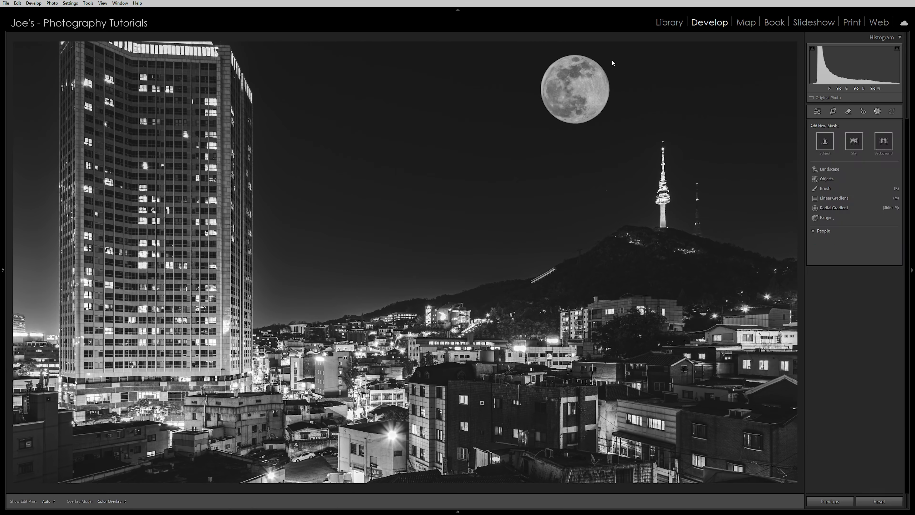
left_click(825, 188)
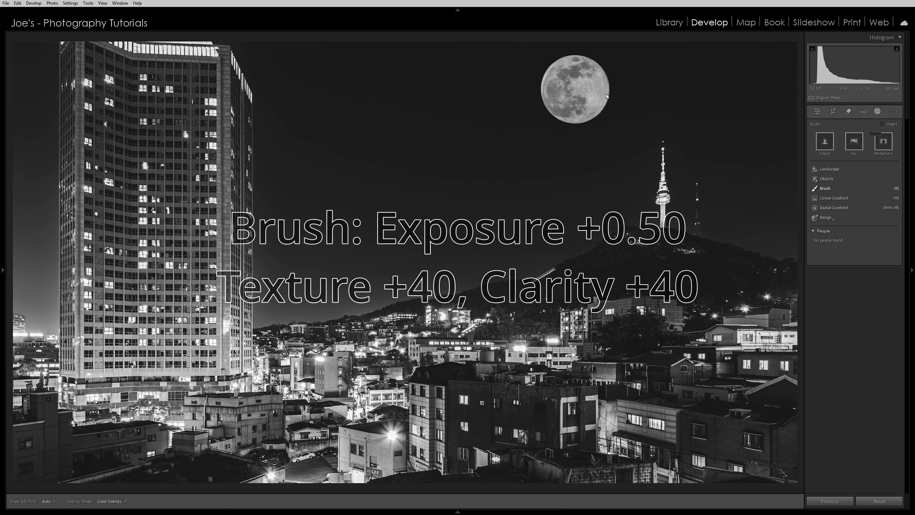
left_click(575, 88)
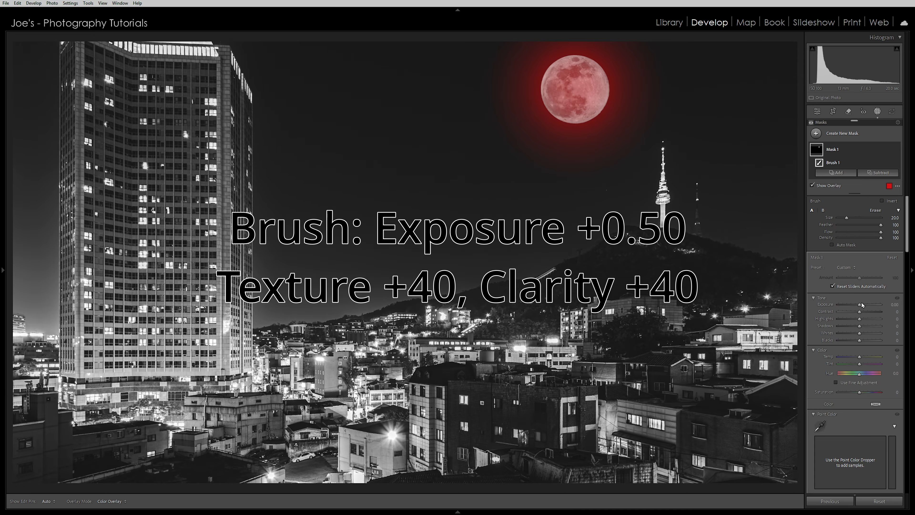
Set the moon brush mask's Exposure to 0.50
left_click_drag(862, 305, 861, 306)
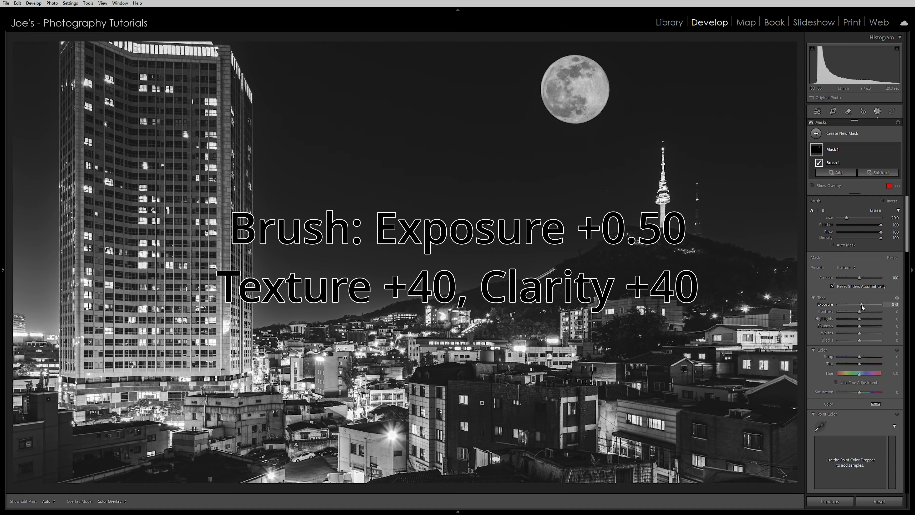
left_click_drag(862, 306, 894, 307)
left_click(893, 307)
type(".5")
key("Return")
Set the moon brush mask's Texture and Clarity to 40 each
left_click_drag(909, 252, 911, 325)
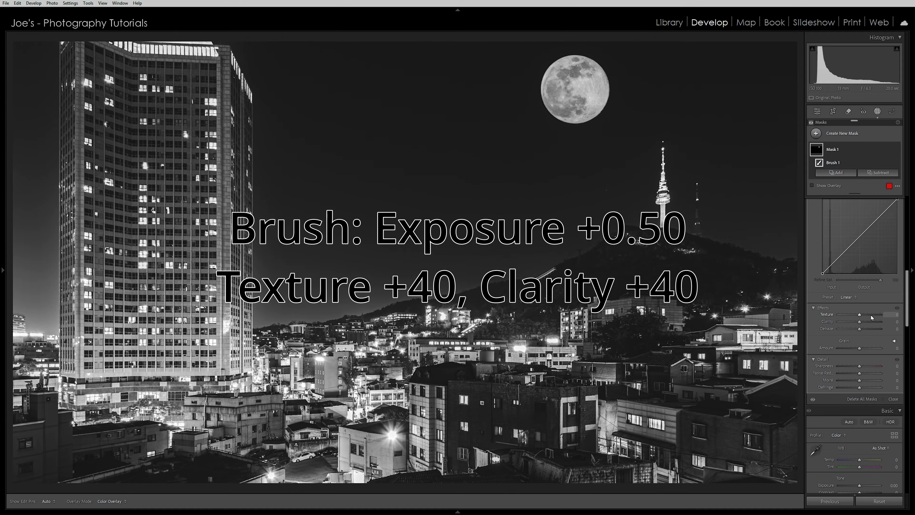
left_click_drag(896, 316, 902, 316)
left_click_drag(892, 321, 909, 322)
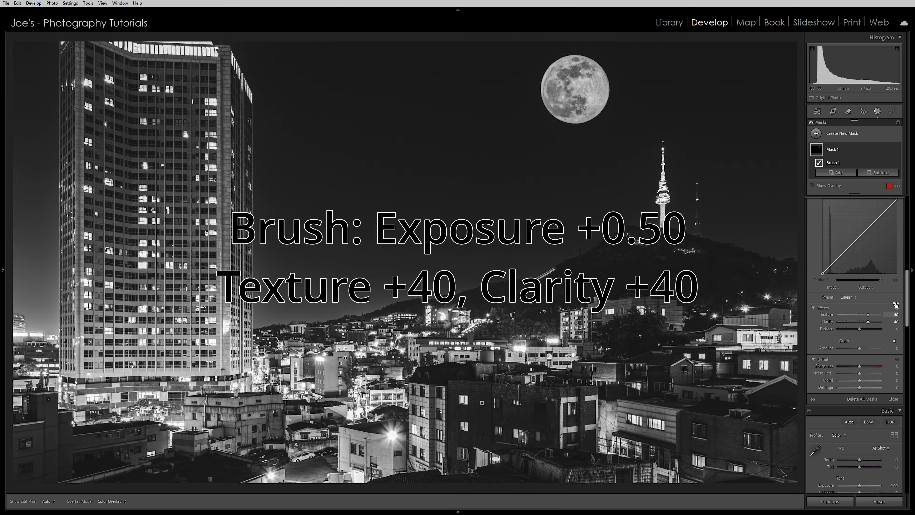
left_click_drag(908, 306, 911, 230)
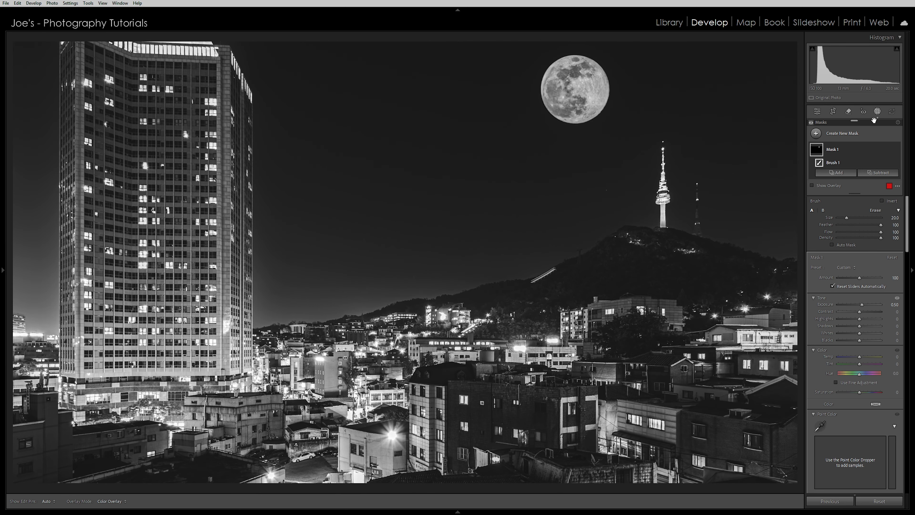